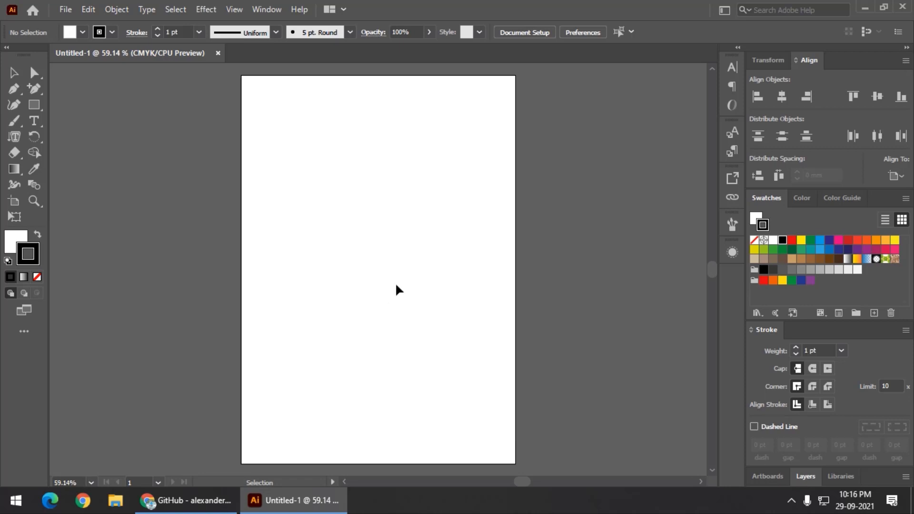
Switch the A4 artboard to landscape orientation and fit it to the window.
left_click(13, 201)
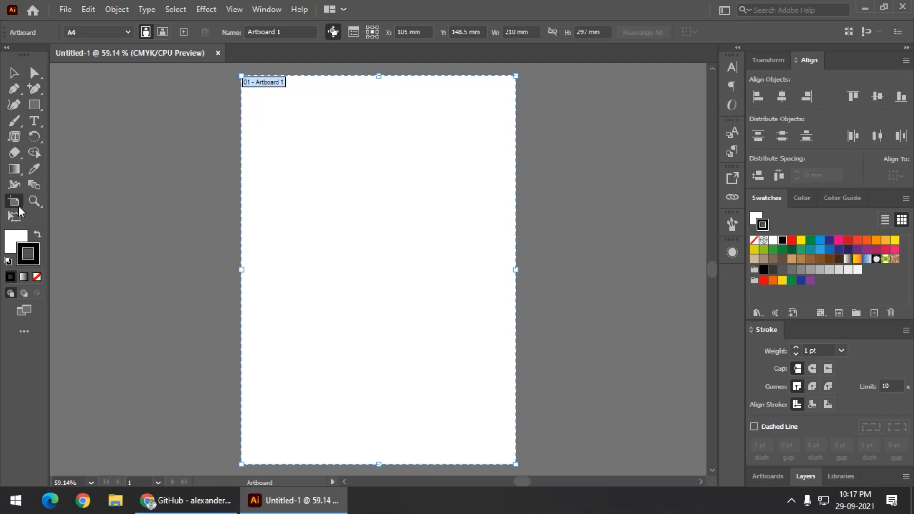
left_click(159, 31)
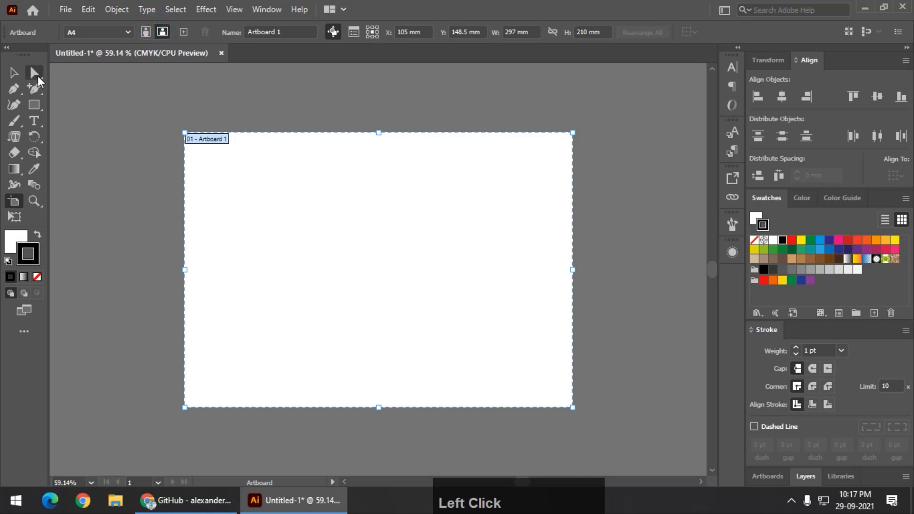
left_click(15, 73)
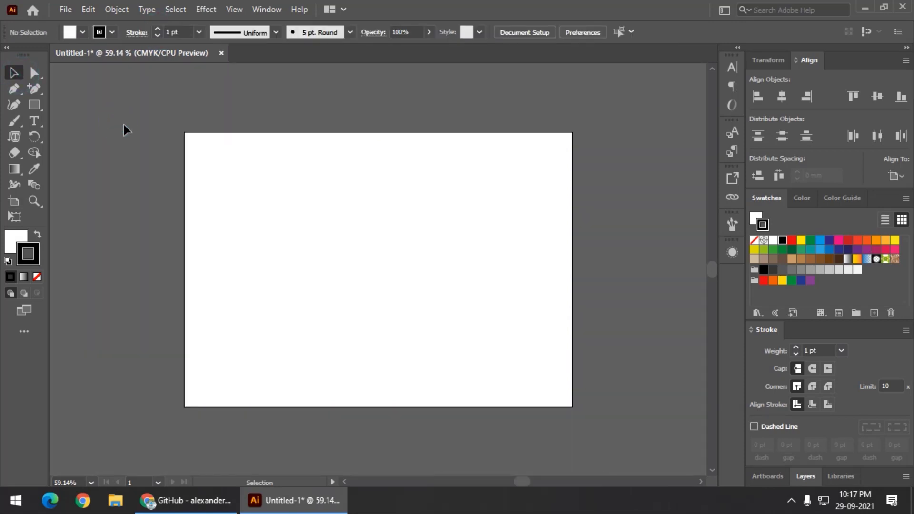
key("ctrl+0")
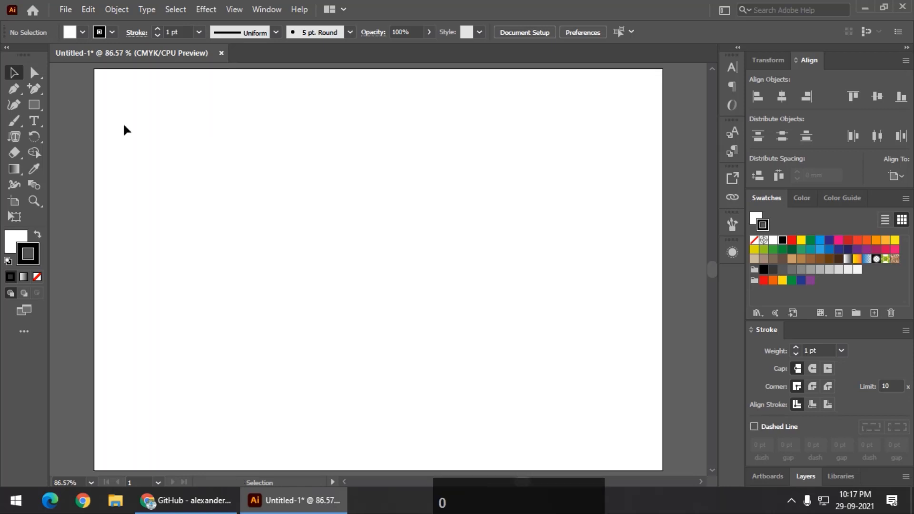
Draw a small hexagon with black fill and no stroke, placed just inside the artboard's upper-left corner.
left_click(33, 104)
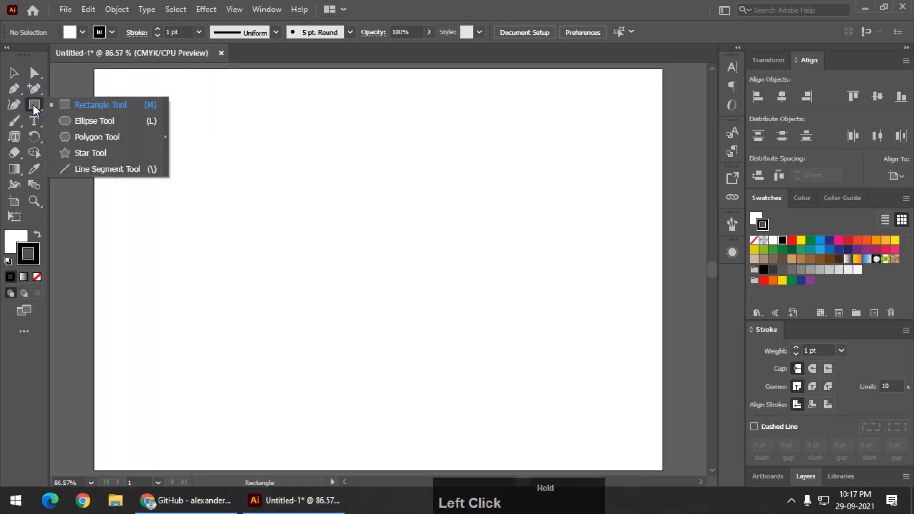
left_click(89, 137)
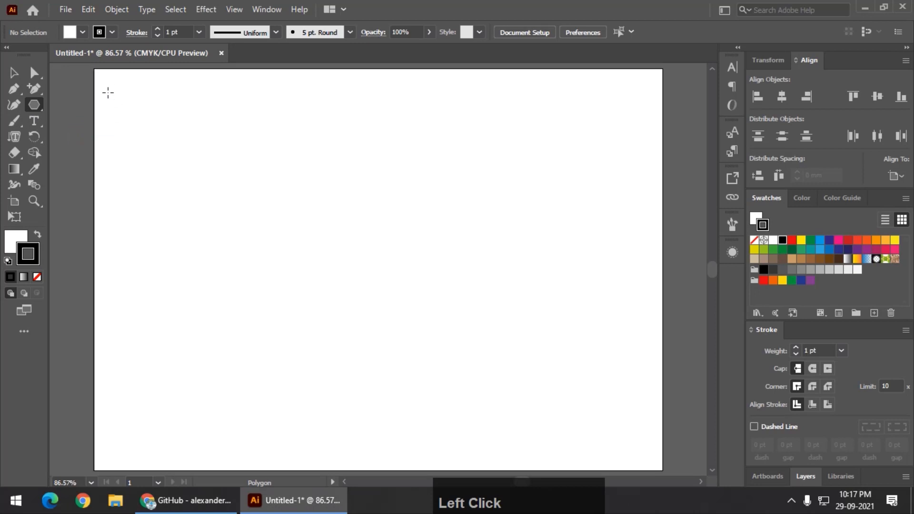
mouse_move(109, 85)
left_mouse_down()
mouse_move(125, 106)
mouse_move(115, 99)
left_mouse_up()
left_click(38, 234)
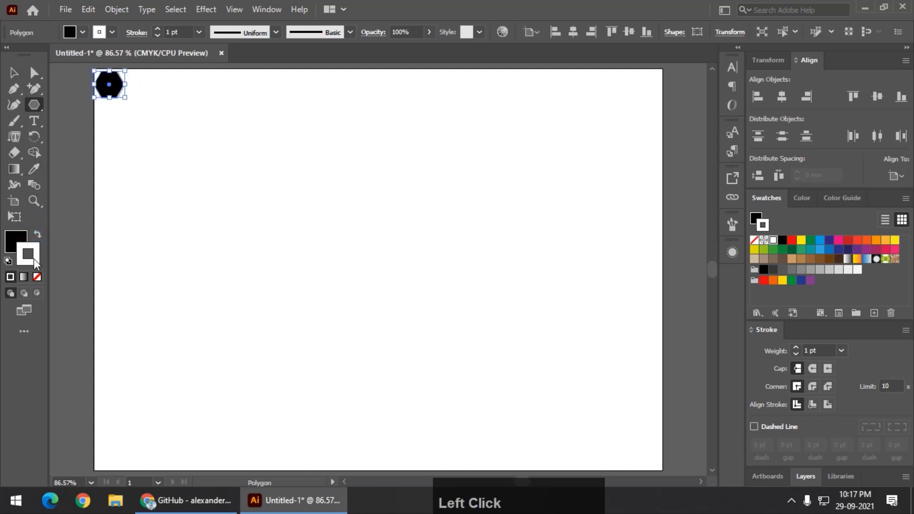
left_click(37, 277)
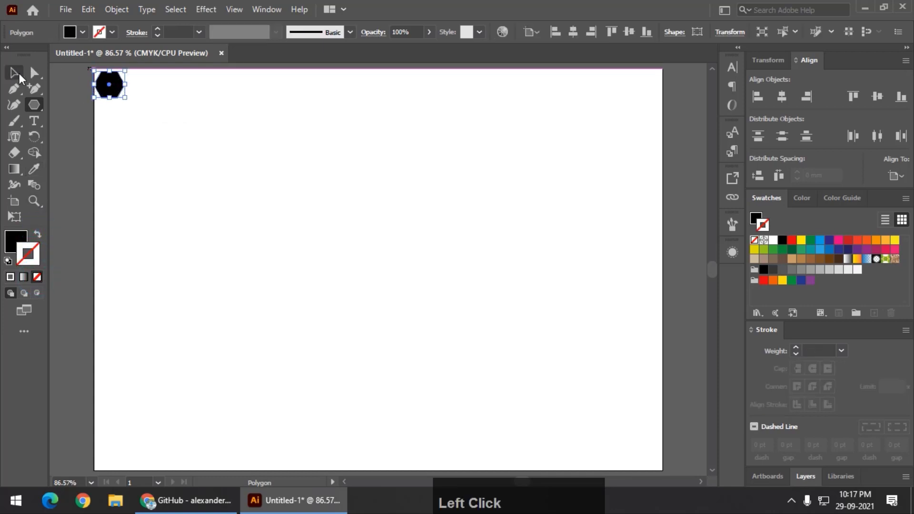
left_click(13, 72)
left_click_drag(113, 91, 121, 101)
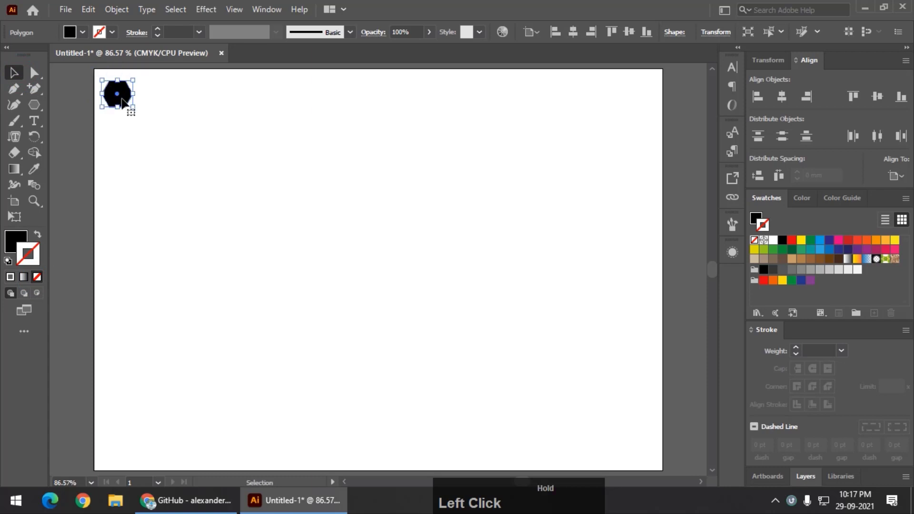
Start a Transform effect on the hexagon with 1 copy and a horizontal move of about 21.52 mm.
left_click(204, 8)
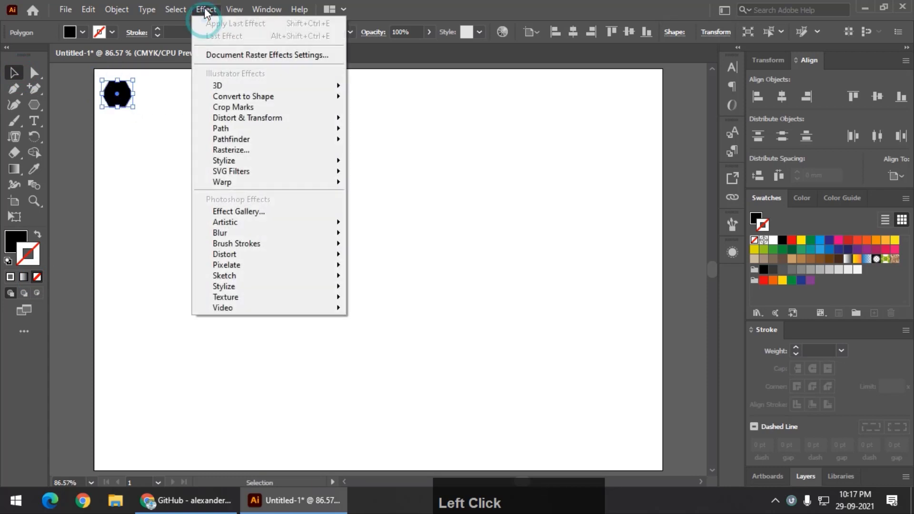
mouse_move(262, 122)
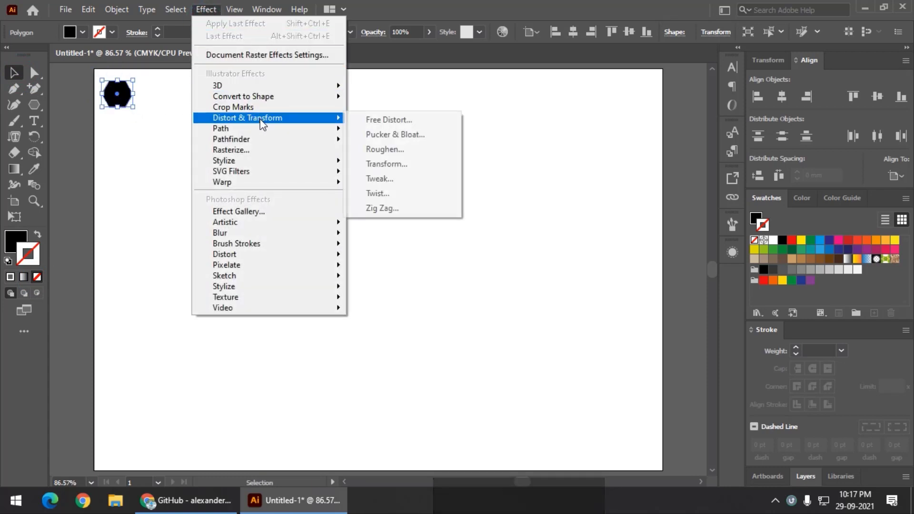
left_click(389, 165)
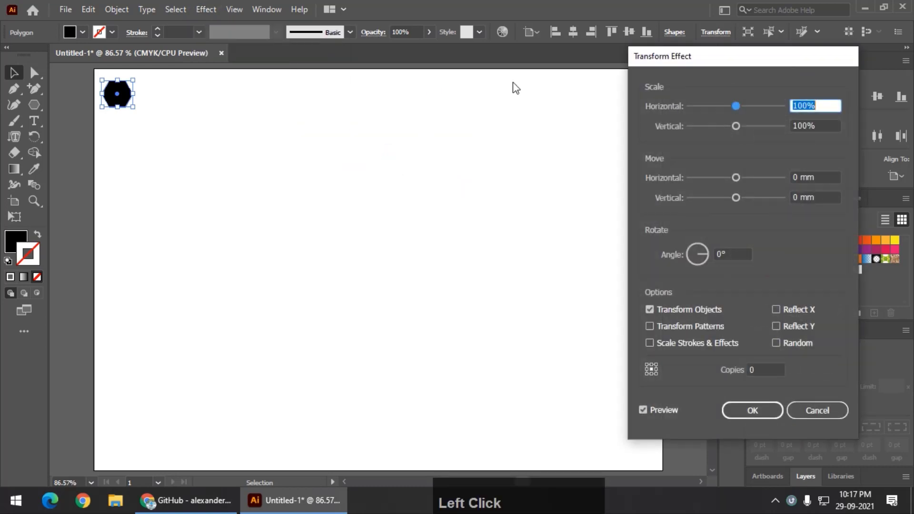
left_click_drag(685, 62, 440, 49)
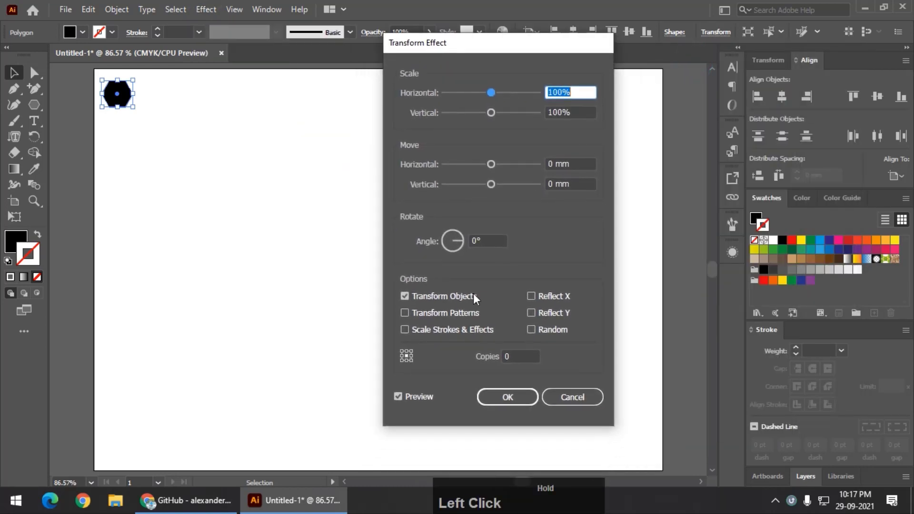
left_click(510, 357)
scroll(510, 356, "up", 1)
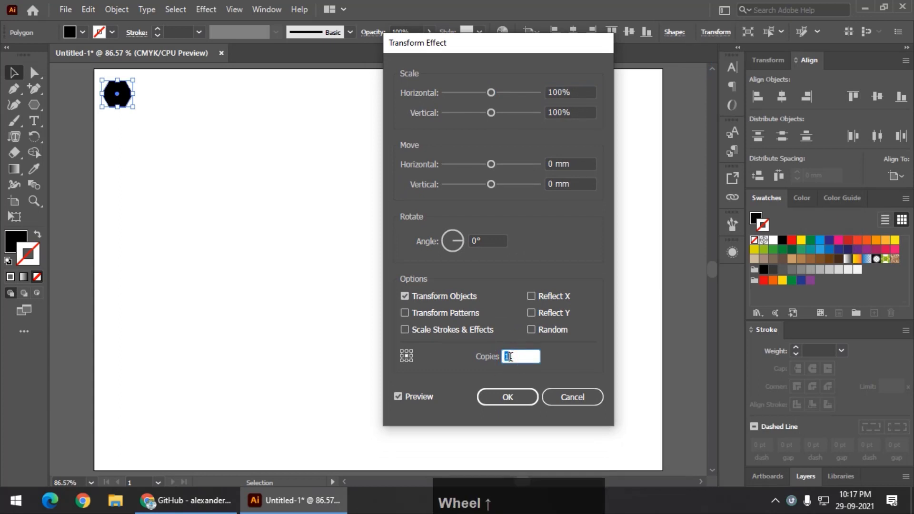
left_click_drag(496, 47, 733, 53)
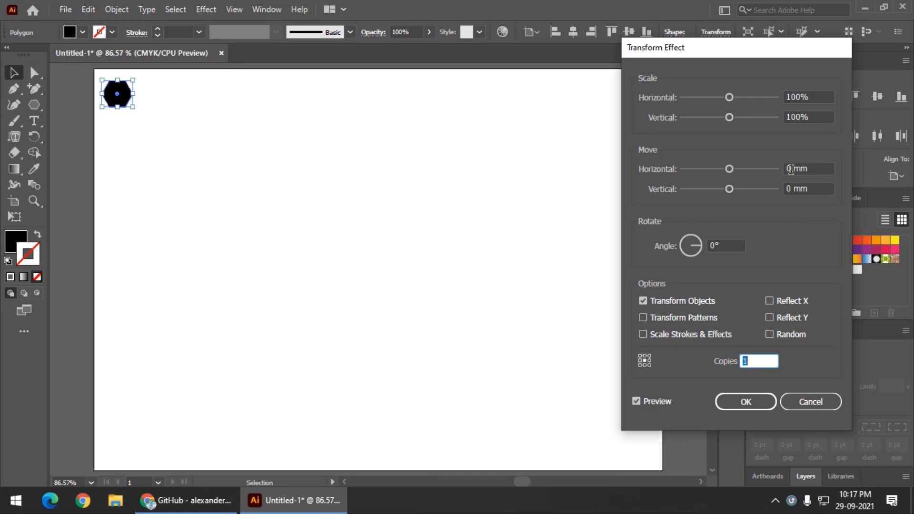
scroll(790, 169, "up", 5)
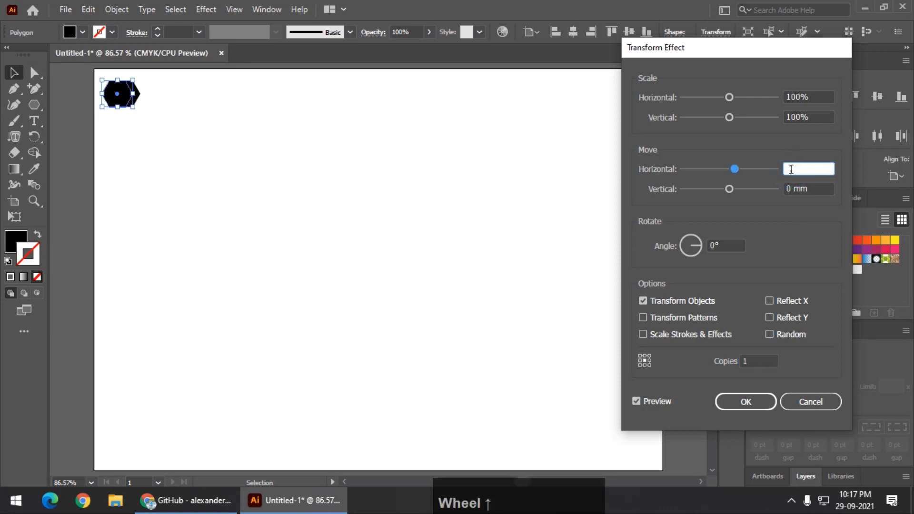
scroll(791, 169, "up", 4)
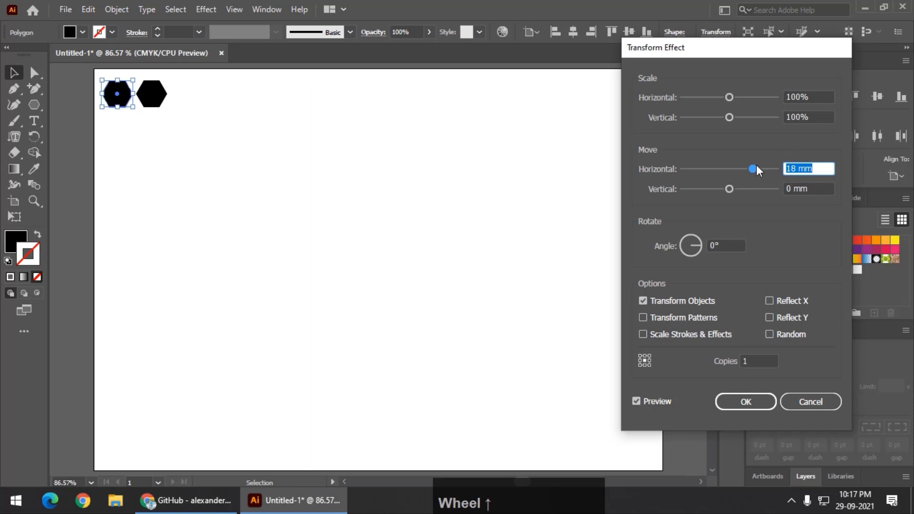
left_click_drag(757, 166, 755, 172)
Raise the Transform effect's copies to 12 so the row spans the artboard width, and apply it.
left_click(749, 361)
scroll(749, 361, "up", 4)
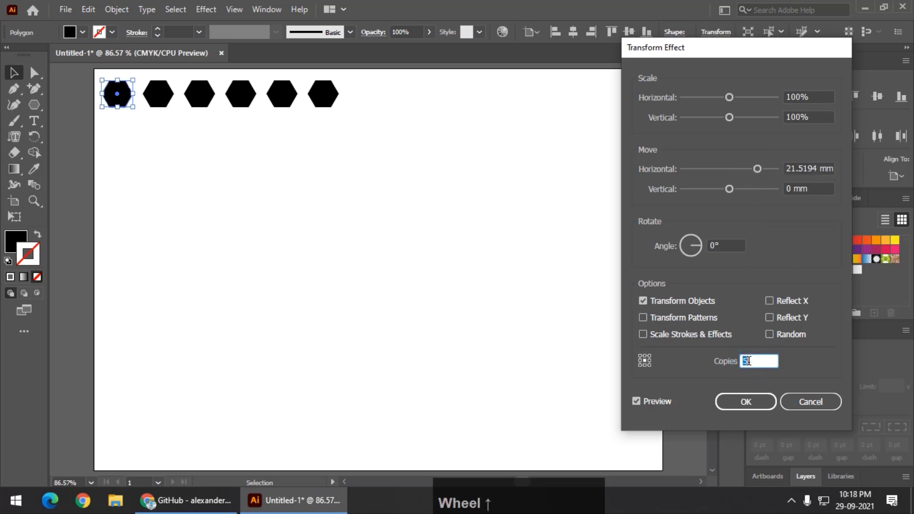
scroll(748, 360, "up", 4)
left_click_drag(689, 48, 750, 73)
scroll(829, 367, "up", 3)
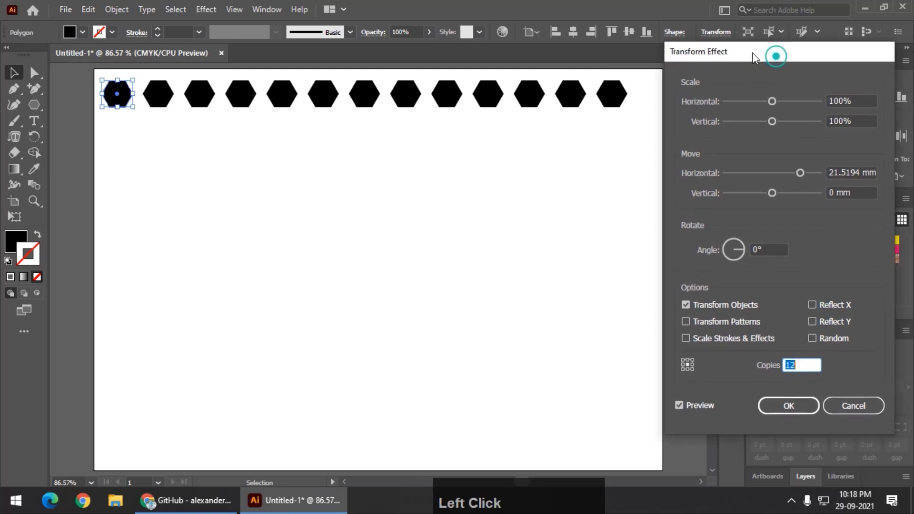
left_click(781, 408)
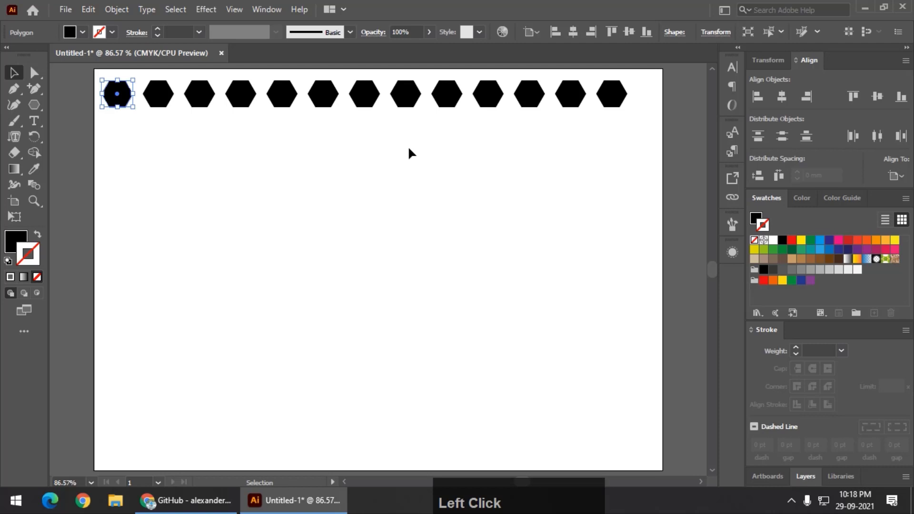
Add a second Transform effect to the hexagon row with 1 copy, moved about 8.82 mm horizontally and 17.64 mm vertically.
left_click(205, 9)
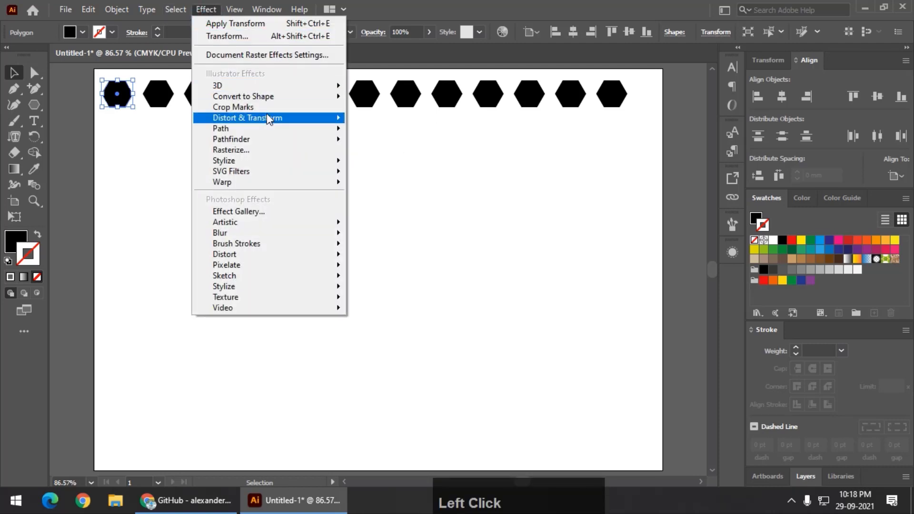
mouse_move(268, 119)
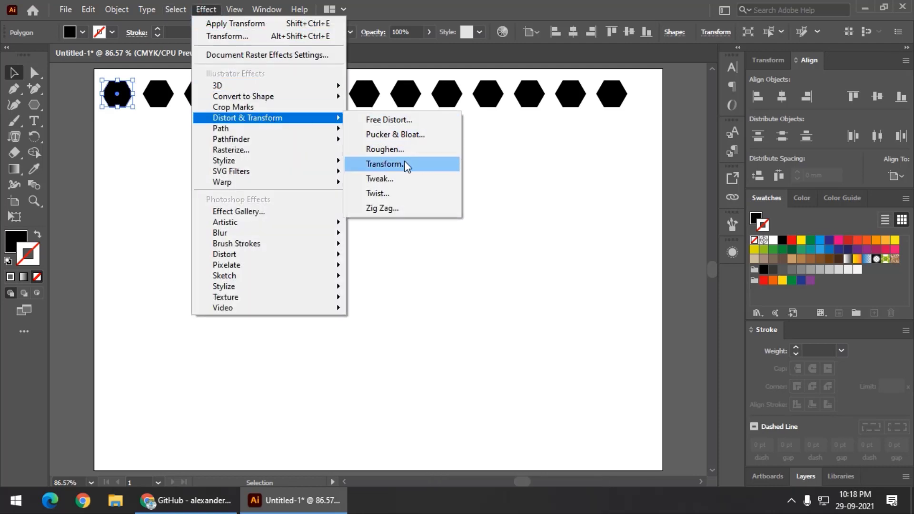
left_click(383, 164)
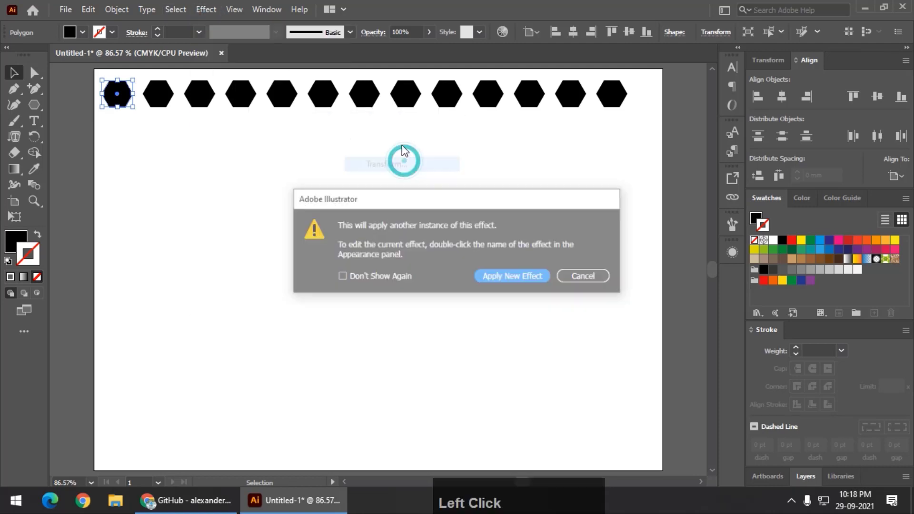
left_click(511, 278)
left_click_drag(695, 51, 564, 47)
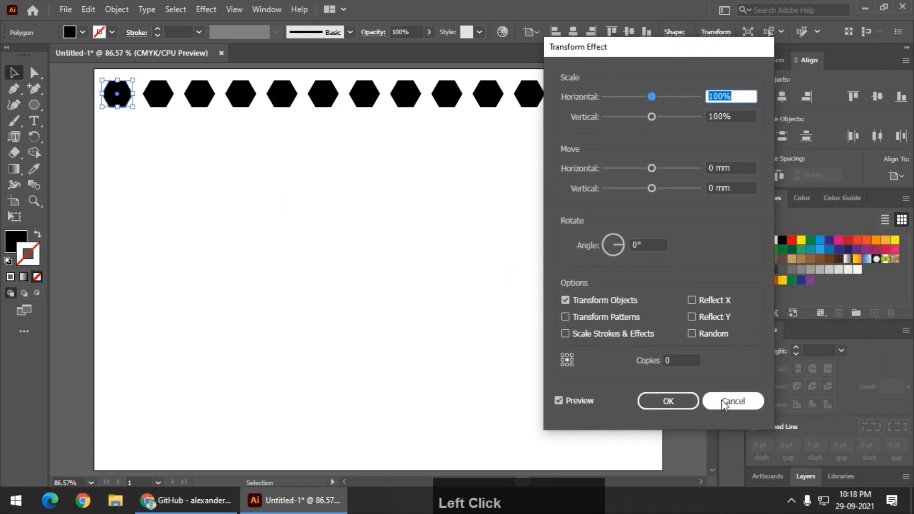
left_click(678, 360)
scroll(678, 360, "up", 1)
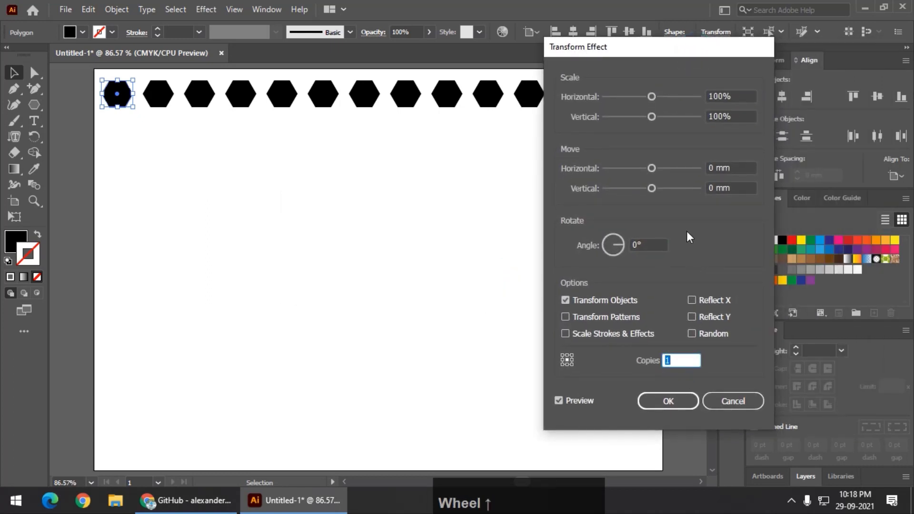
left_click_drag(655, 189, 663, 167)
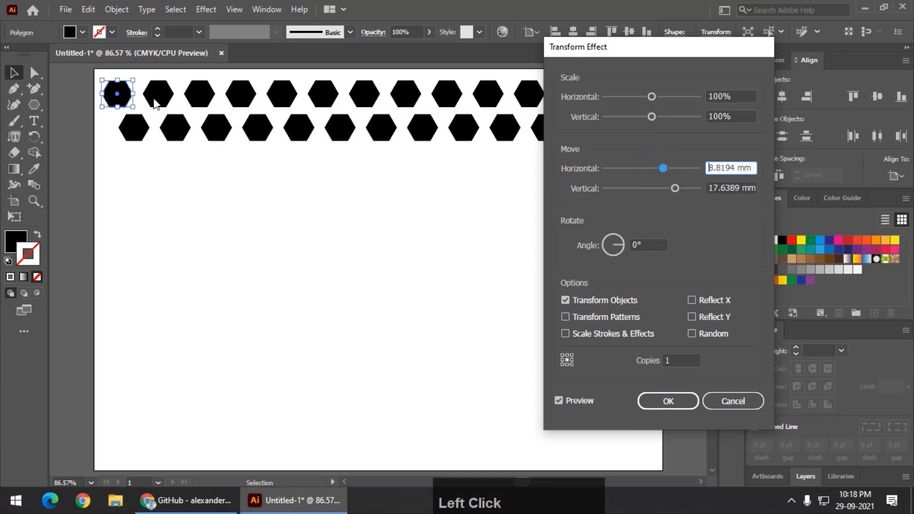
Enable Reflect X to stagger the rows, raise the second Transform effect's copies to 11, and apply it.
left_click_drag(579, 48, 654, 38)
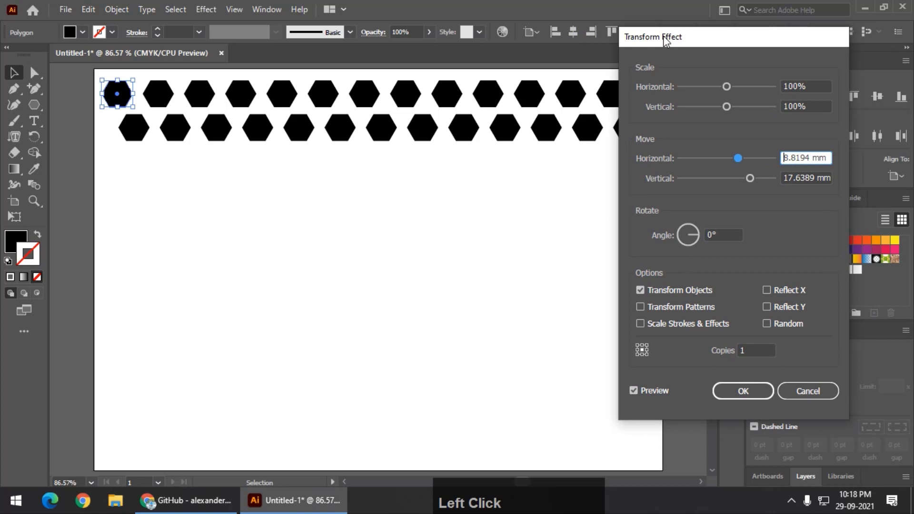
left_click(751, 353)
scroll(747, 351, "up", 3)
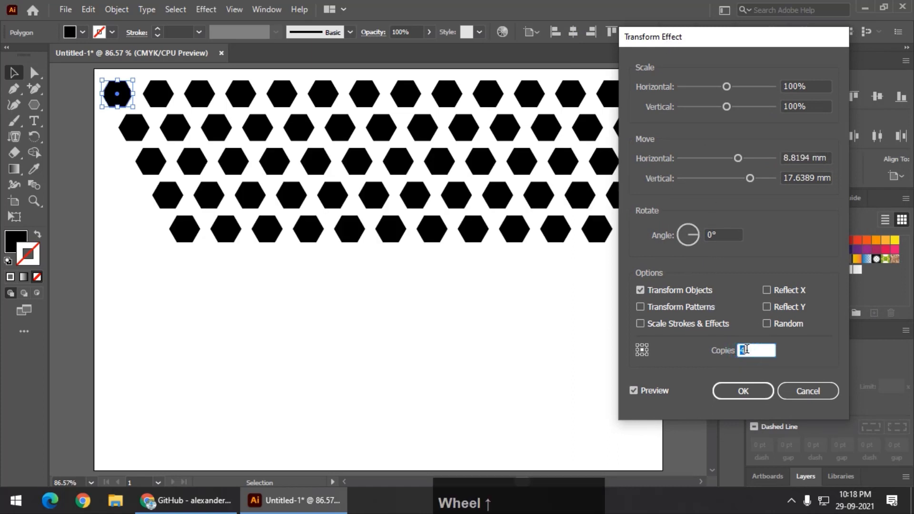
scroll(747, 349, "up", 2)
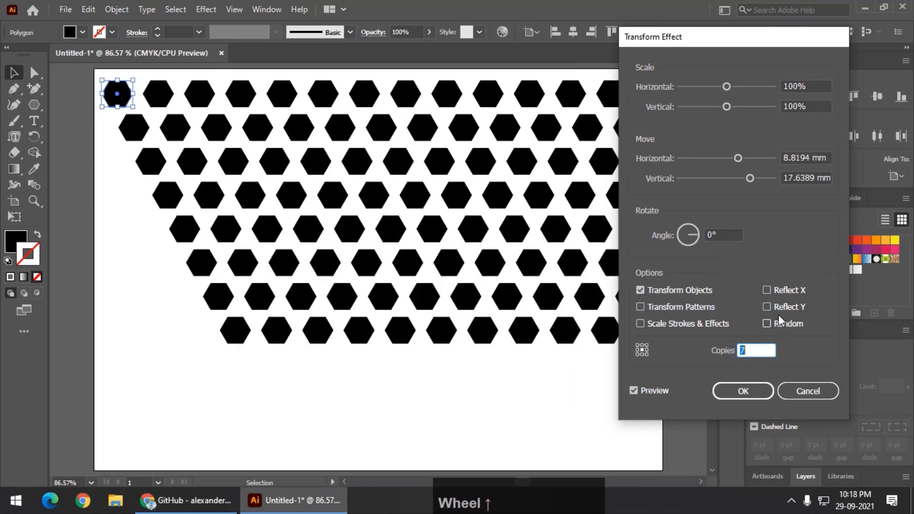
left_click(768, 290)
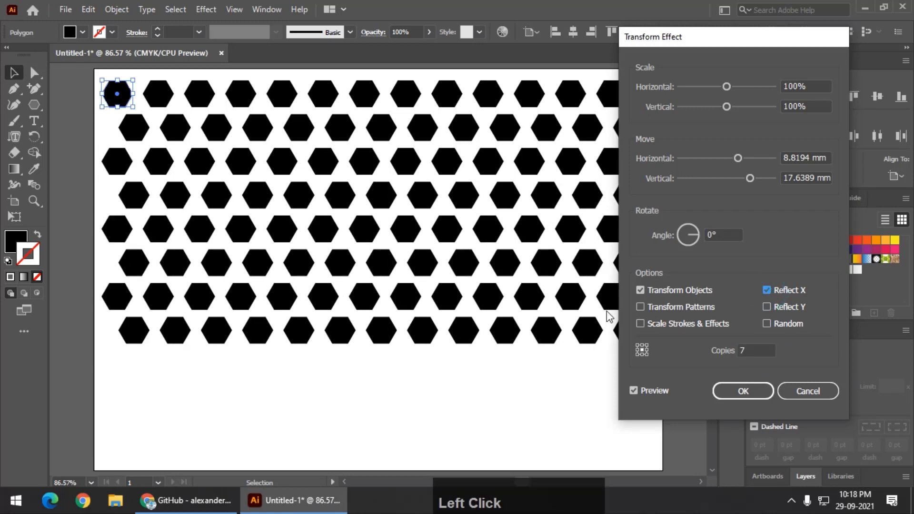
left_click(750, 351)
scroll(749, 350, "up", 2)
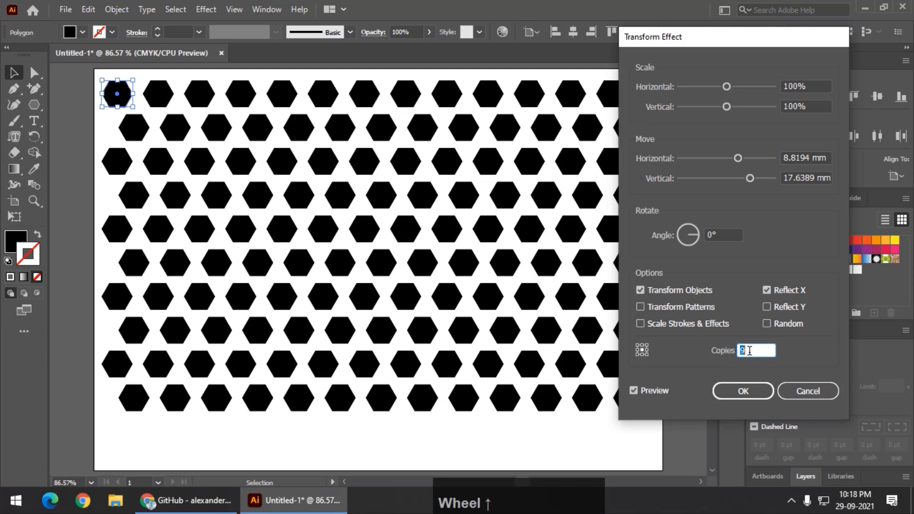
scroll(750, 351, "up", 1)
scroll(750, 351, "up", 1)
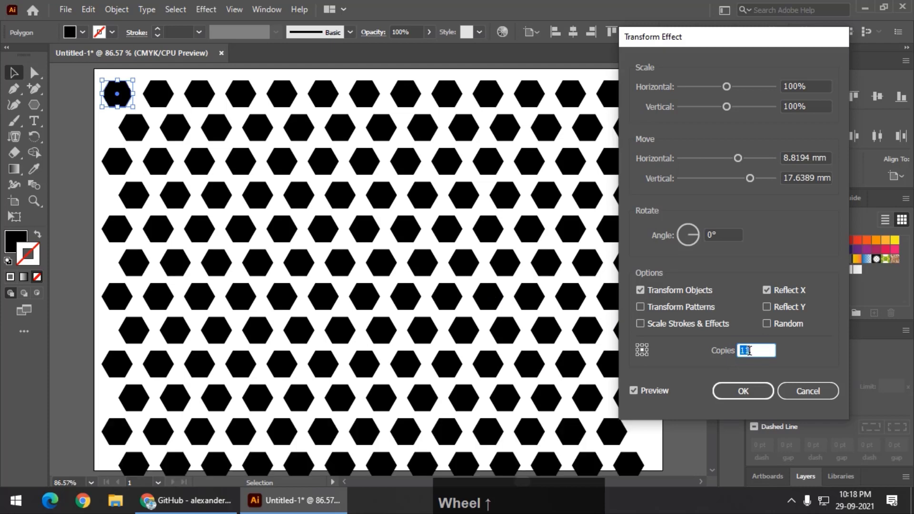
left_click(744, 390)
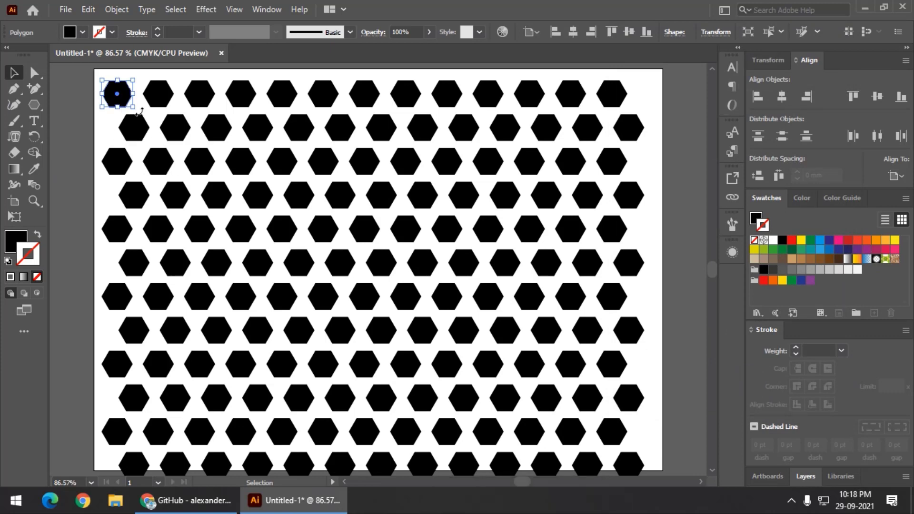
Expand the appearance of the hexagon pattern into editable shapes.
left_click(112, 11)
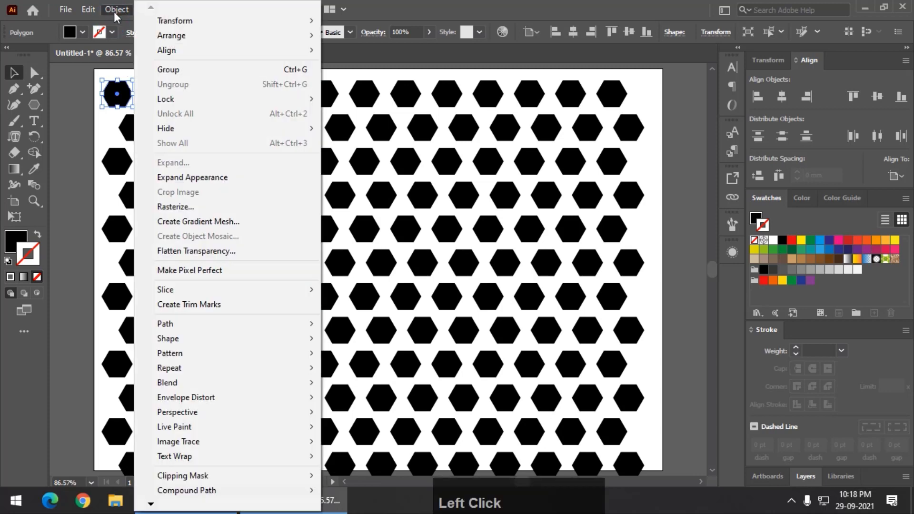
left_click(187, 177)
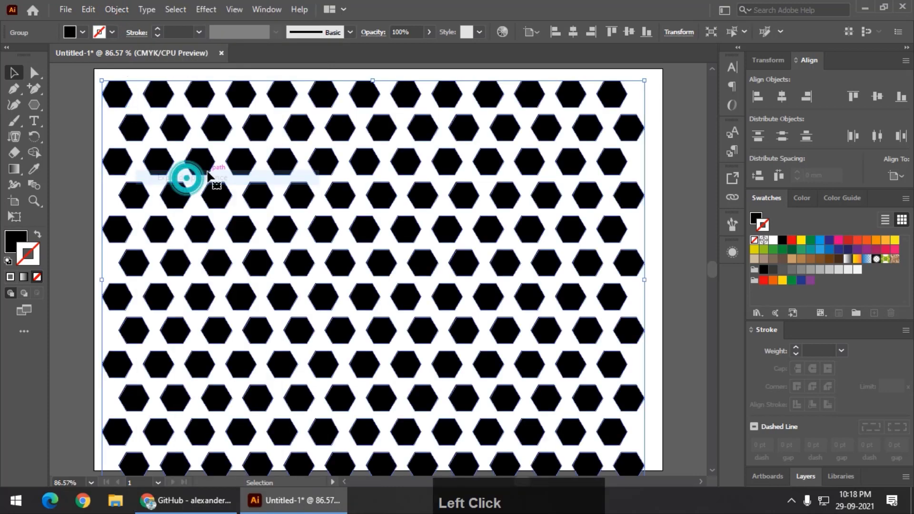
Ungroup the expanded hexagon pattern repeatedly until every hexagon is a separate path, and check by selecting single hexagons in the top row.
right_click(122, 95)
left_click(184, 202)
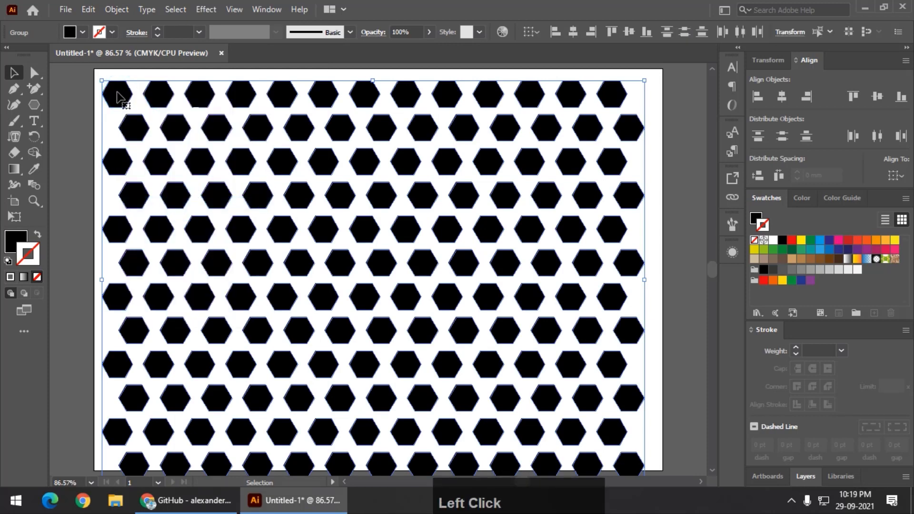
right_click(117, 93)
left_click(154, 207)
right_click(115, 98)
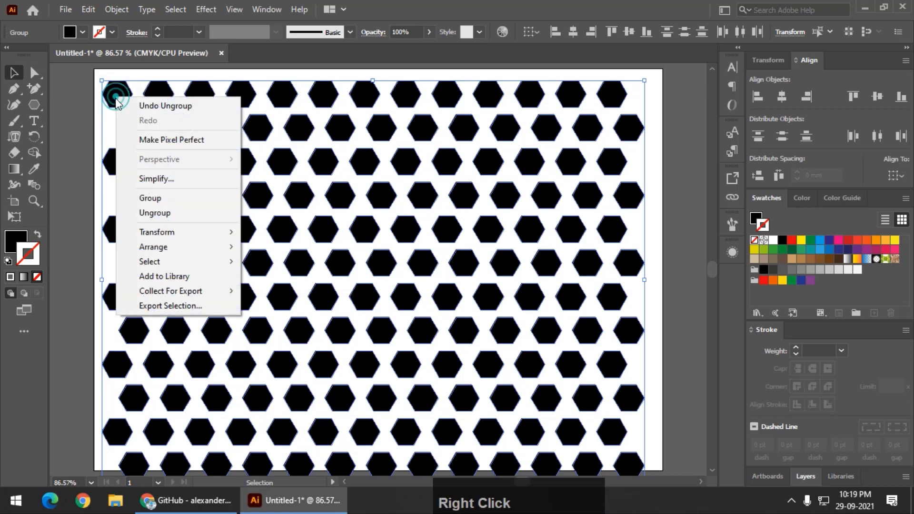
left_click(167, 217)
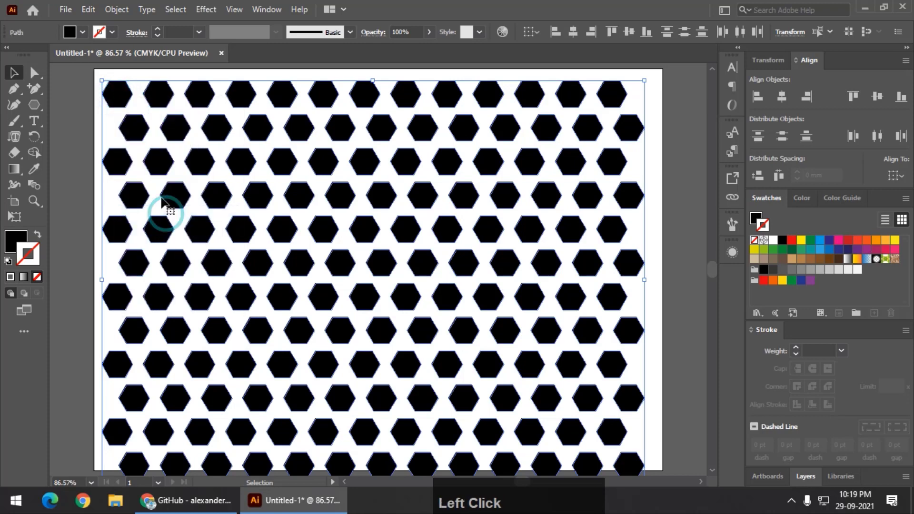
right_click(125, 97)
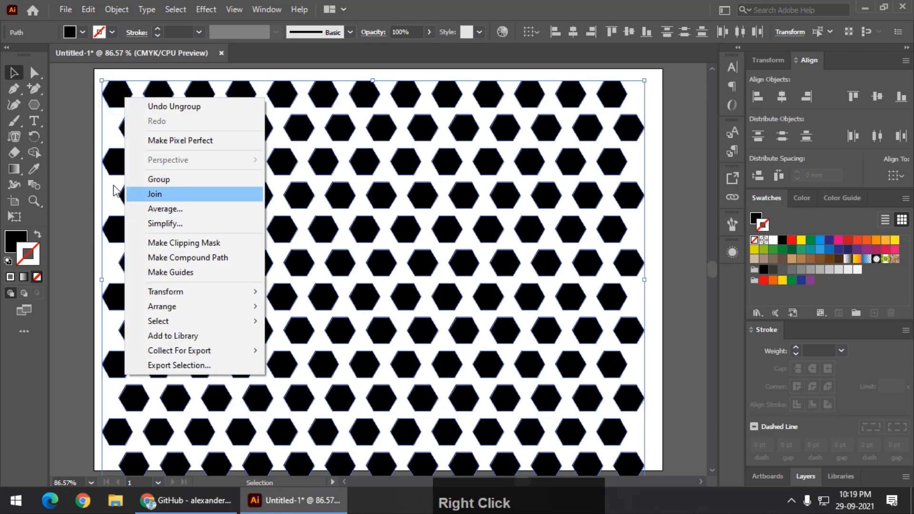
left_click(70, 158)
left_click(117, 92)
left_click(156, 92)
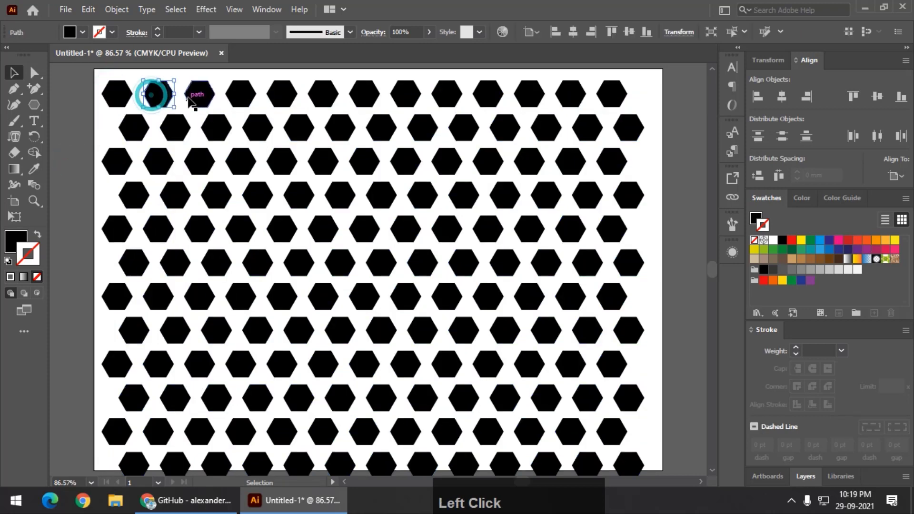
left_click(195, 93)
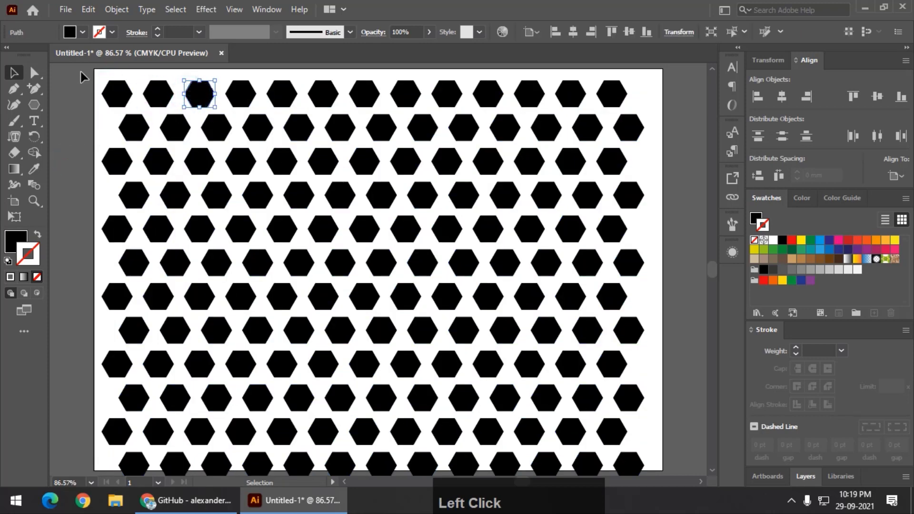
scroll(78, 81, "down", 1)
scroll(78, 81, "up", 1)
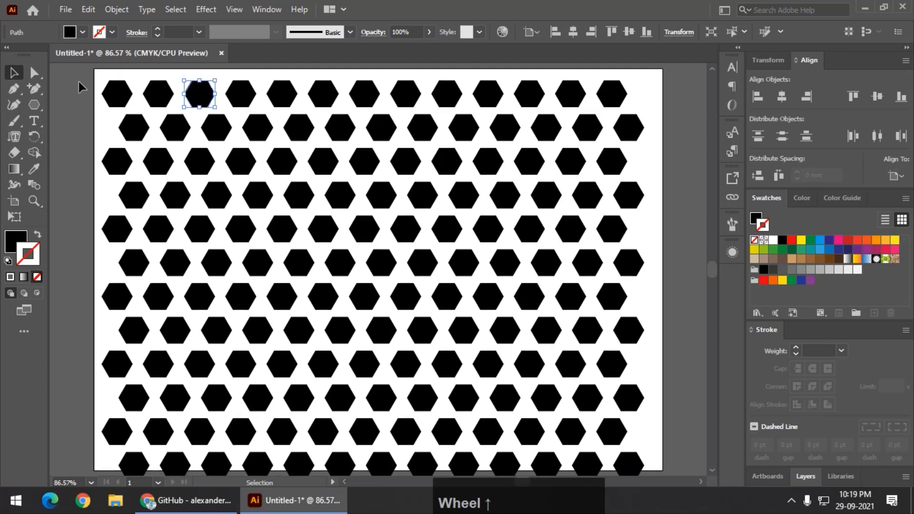
Select all the hexagons and give them a red fill with no stroke.
key("ctrl+a")
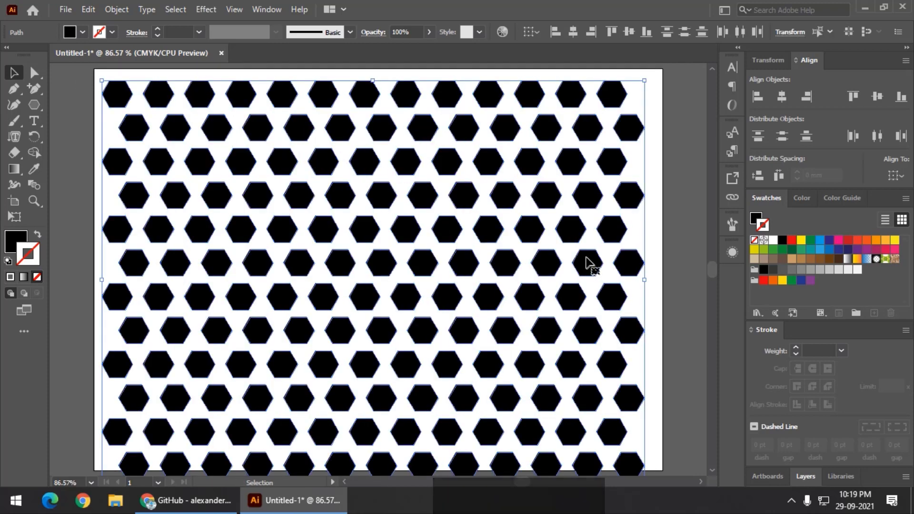
left_click(791, 240)
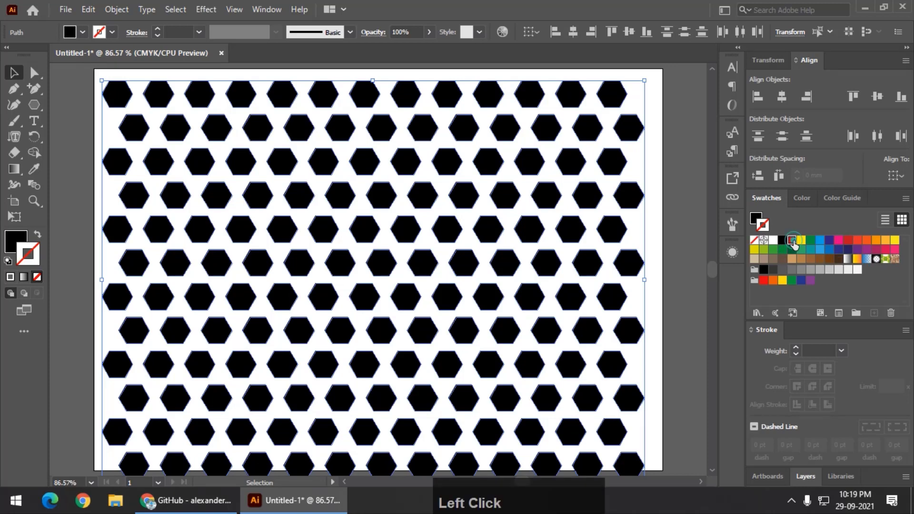
left_click(756, 218)
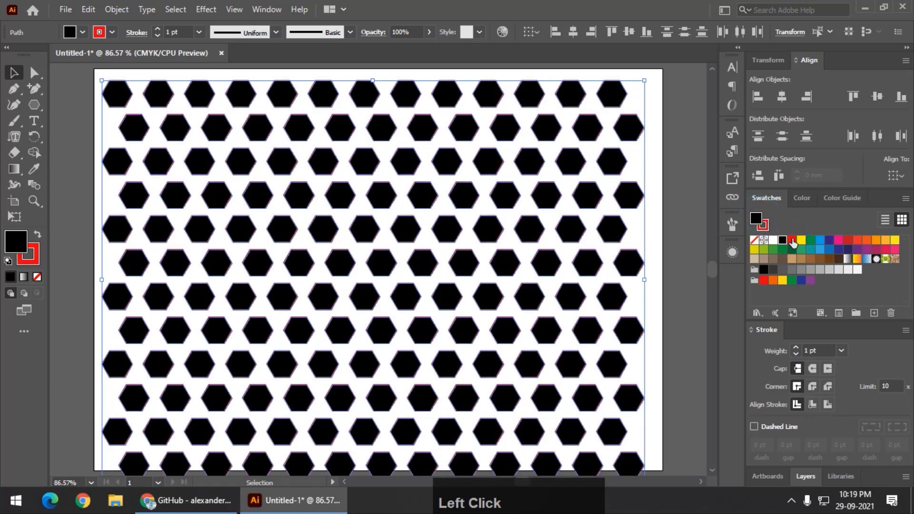
left_click(764, 226)
left_click(754, 240)
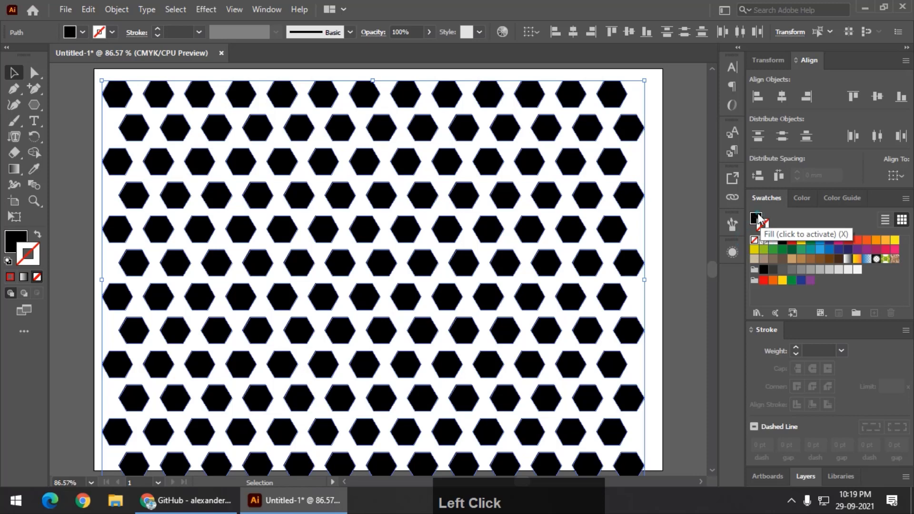
left_click(759, 219)
left_click(792, 241)
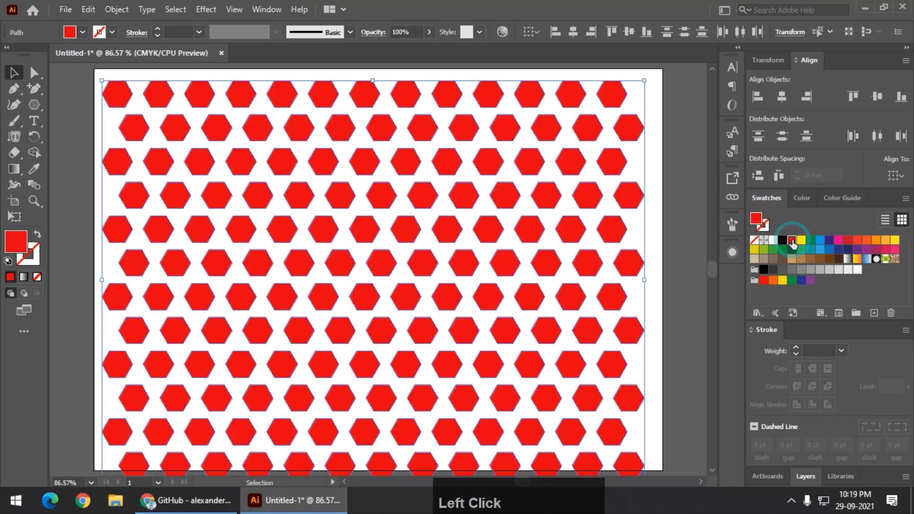
Select the range of bright swatches from red to golden yellow and run the randomus script on the hexagons.
left_click(894, 241, "shift")
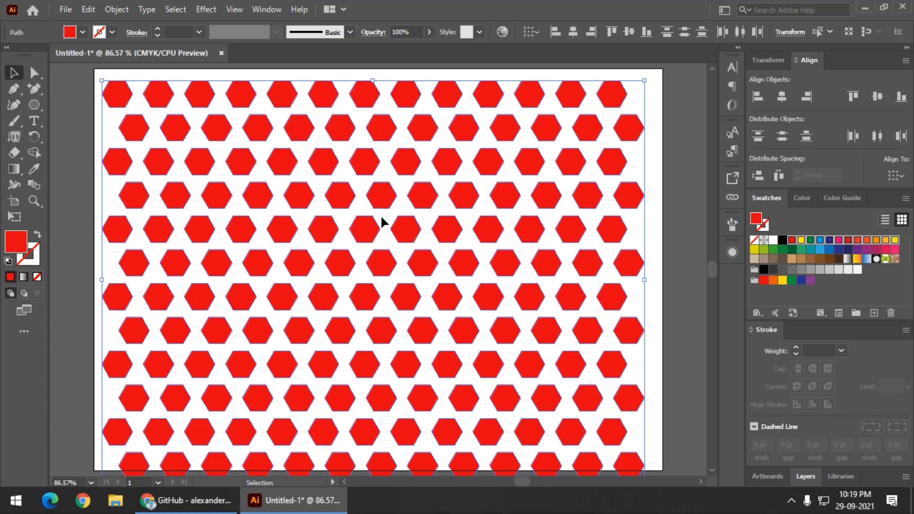
left_click(66, 11)
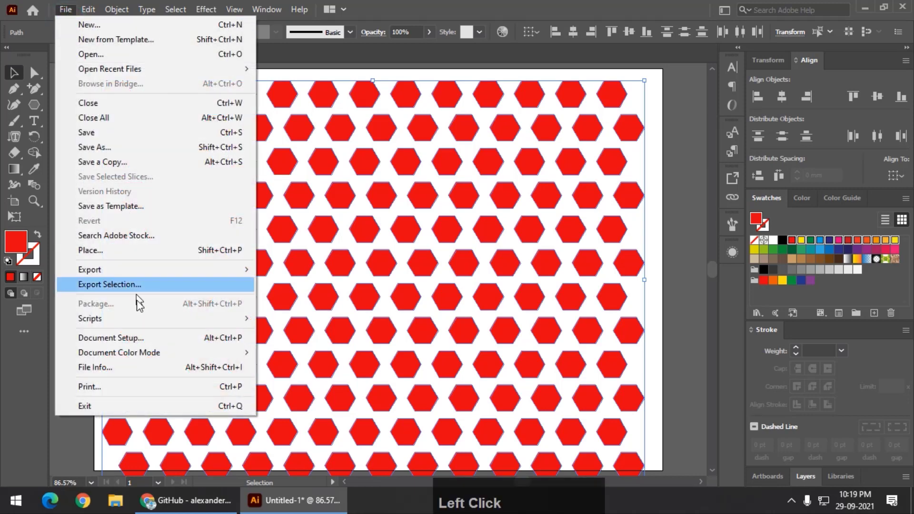
mouse_move(163, 324)
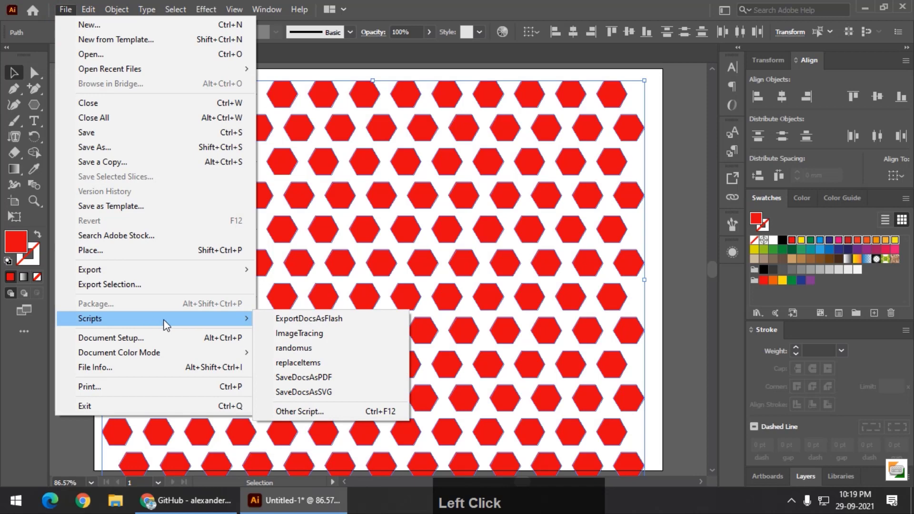
left_click(285, 353)
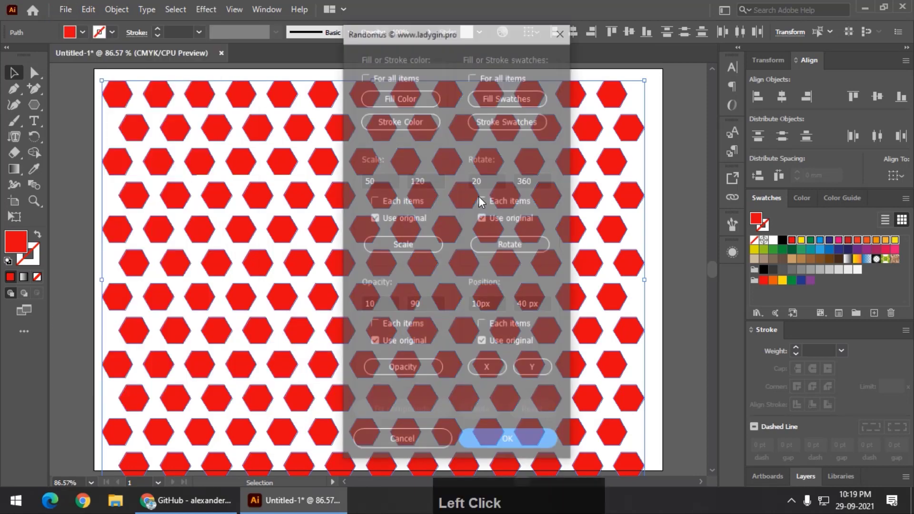
left_click_drag(444, 29, 712, 29)
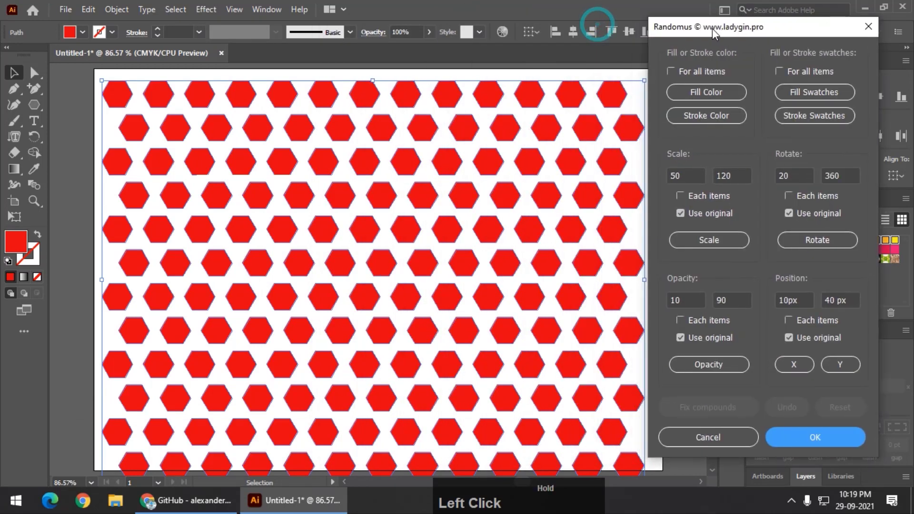
Try random fill colors on the hexagons, and replace them with random fills from the selected swatches.
left_click(709, 93)
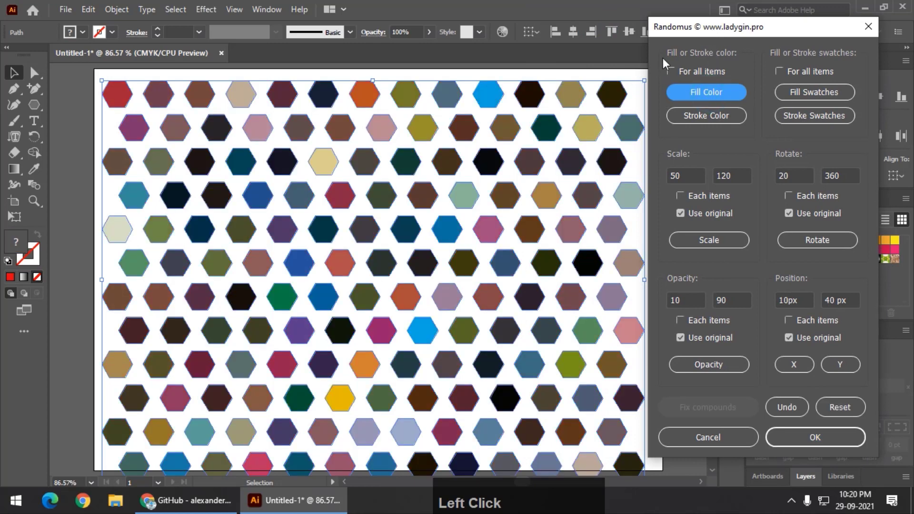
left_click_drag(679, 31, 506, 40)
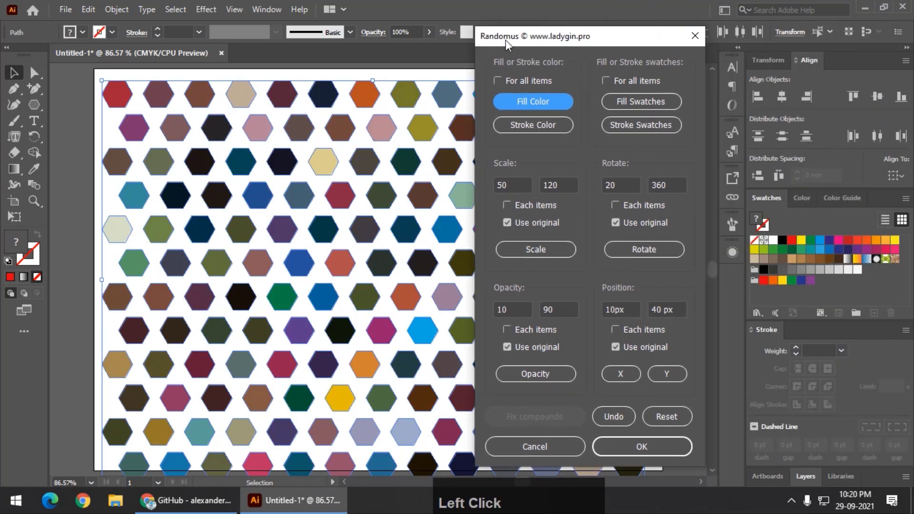
left_click(643, 102)
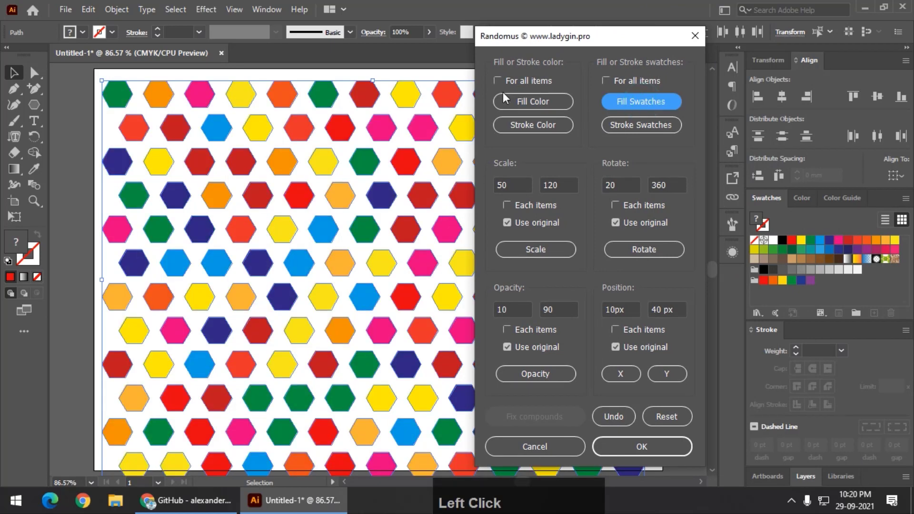
left_click_drag(516, 46, 603, 22)
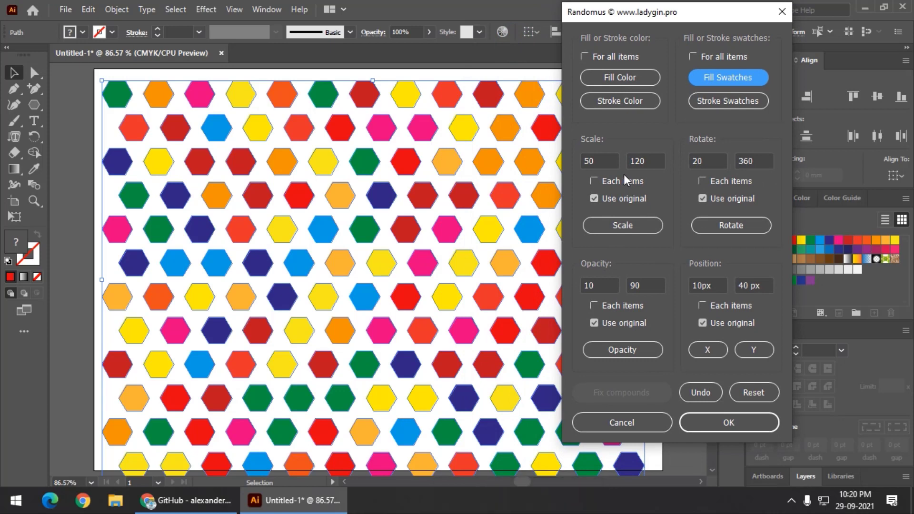
Randomize the hexagons' scale between 50 and 120, rotation between 20 and 360, and opacity between 10 and 90.
left_click(633, 226)
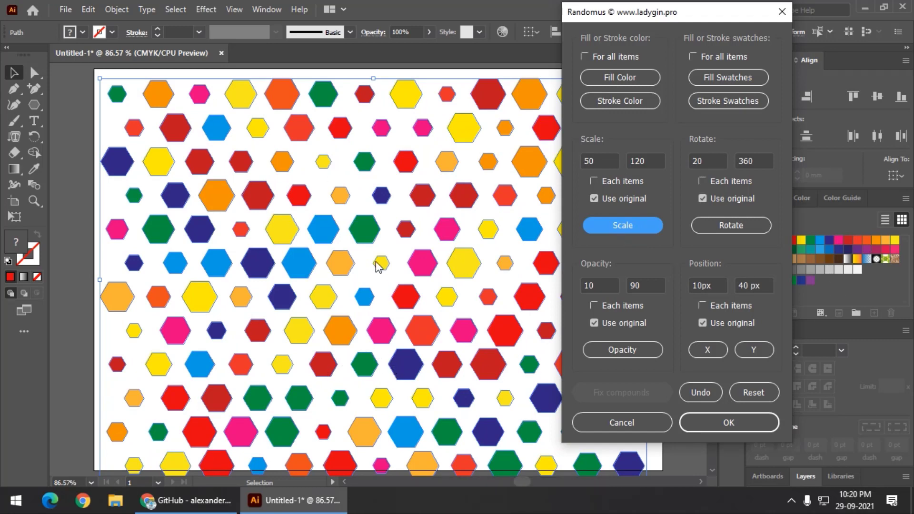
left_click(751, 227)
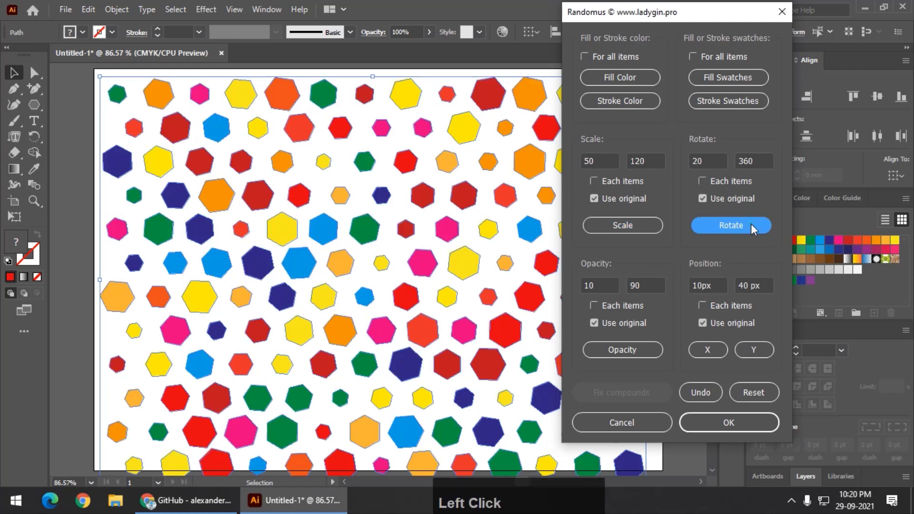
left_click(629, 352)
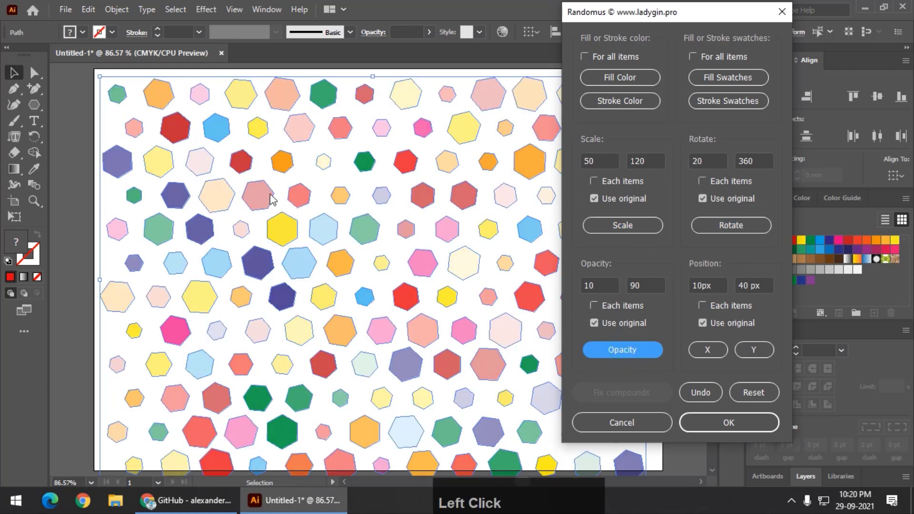
Try randomizing the hexagons' X and Y positions between 10 px and 40 px, and undo it.
left_click(707, 351)
left_click(759, 352)
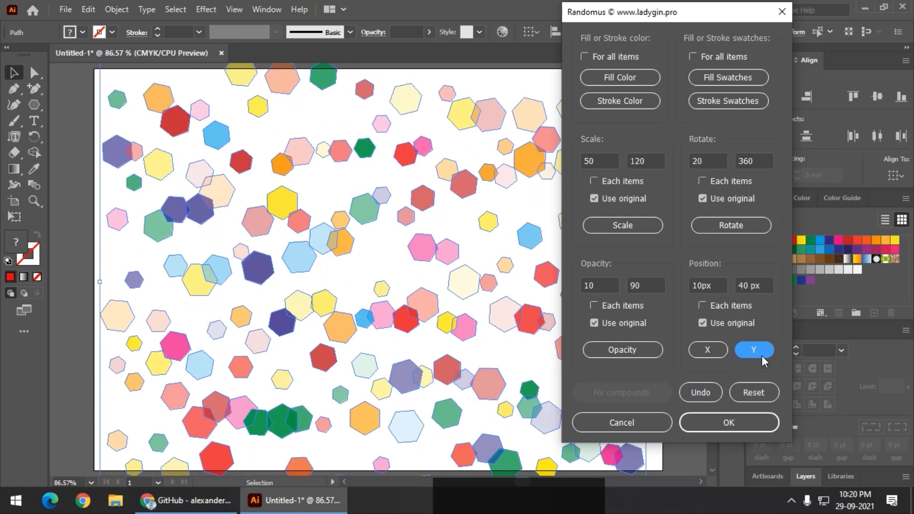
left_click(703, 396)
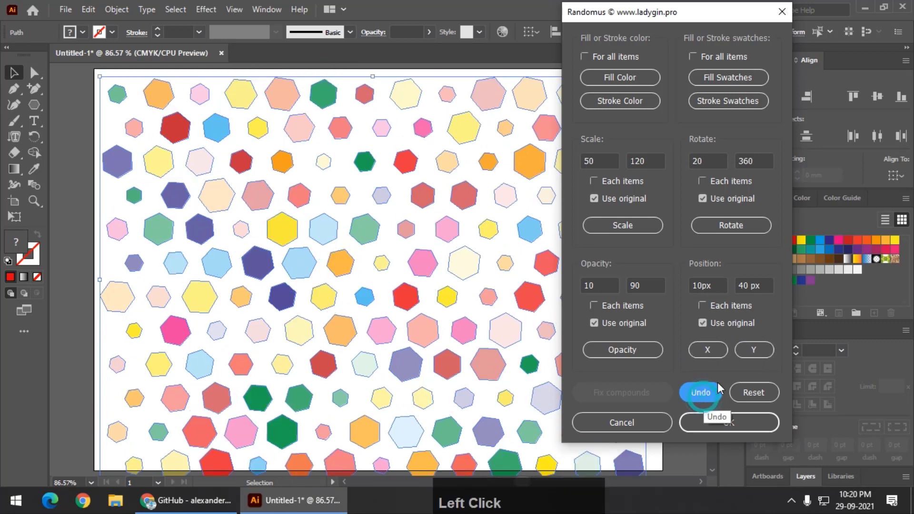
Set the maximum position offset to 30 px, randomize the hexagons' X and Y positions, and accept the randomized result.
left_click(745, 285)
double_click(745, 285)
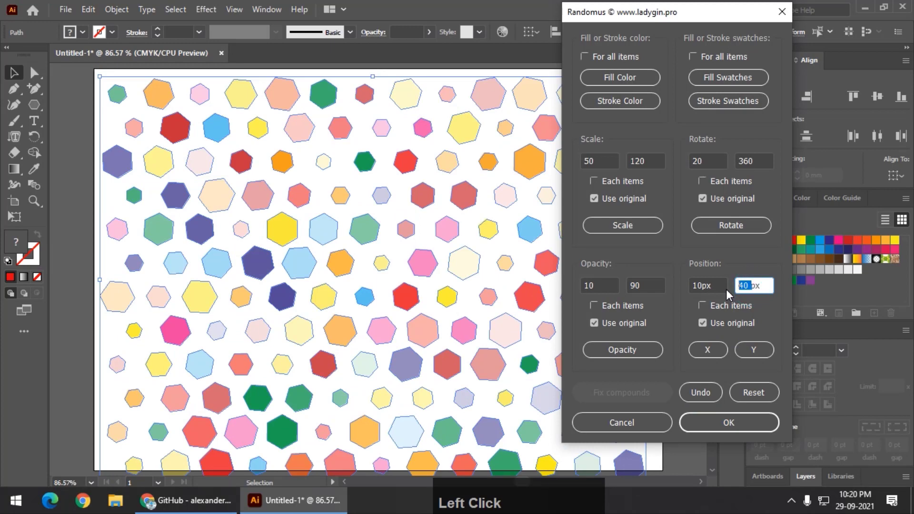
type("30")
left_click(716, 351)
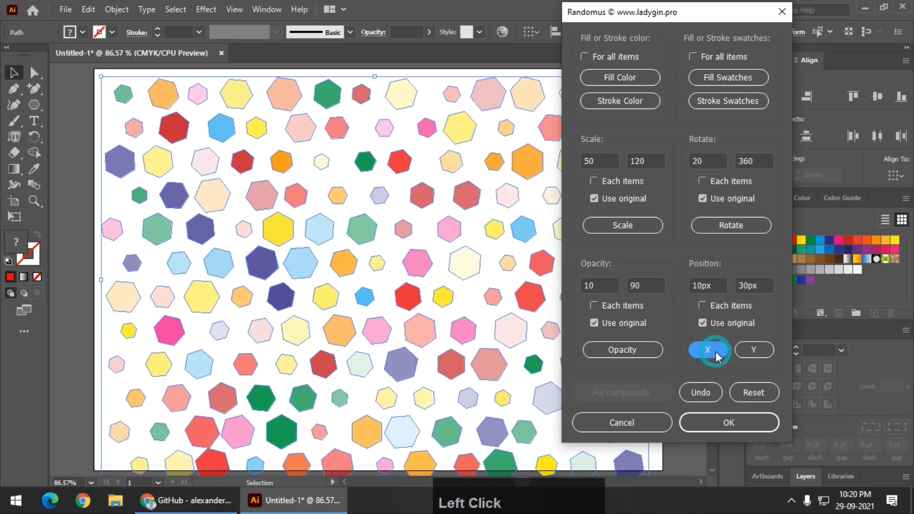
left_click(741, 355)
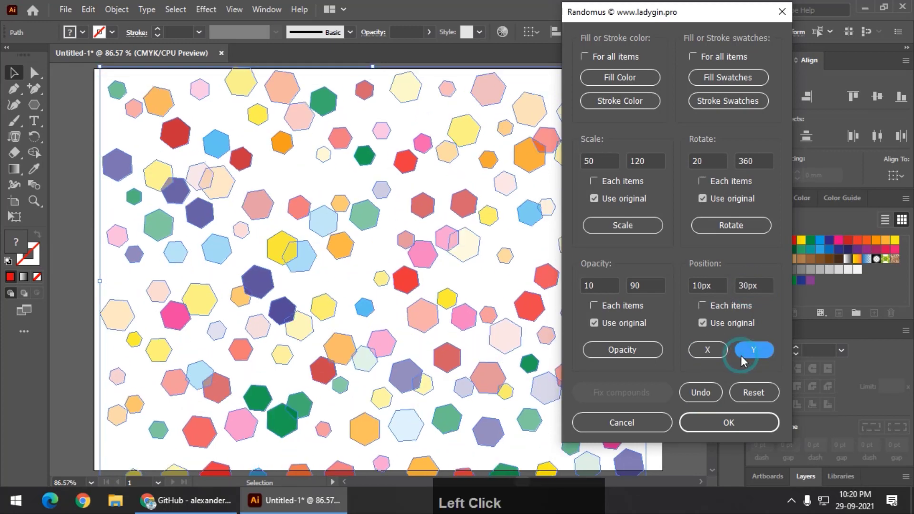
left_click(707, 421)
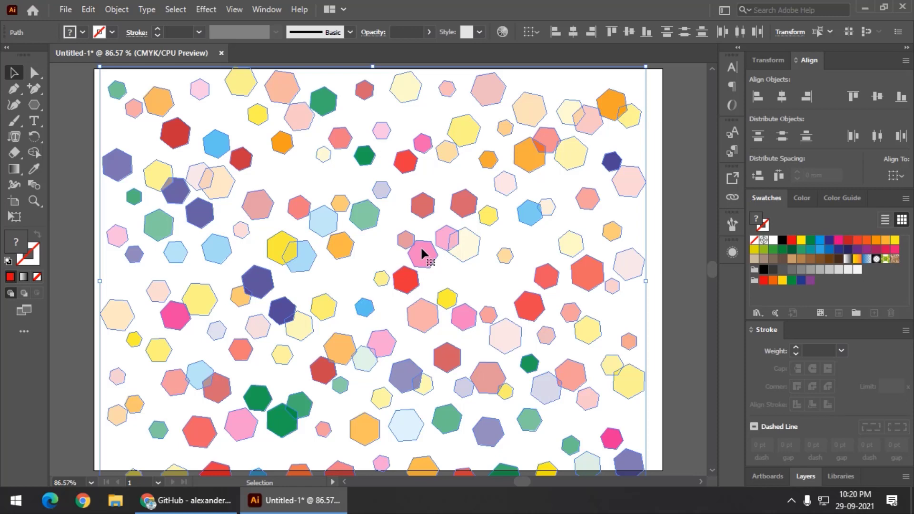
left_click(660, 226)
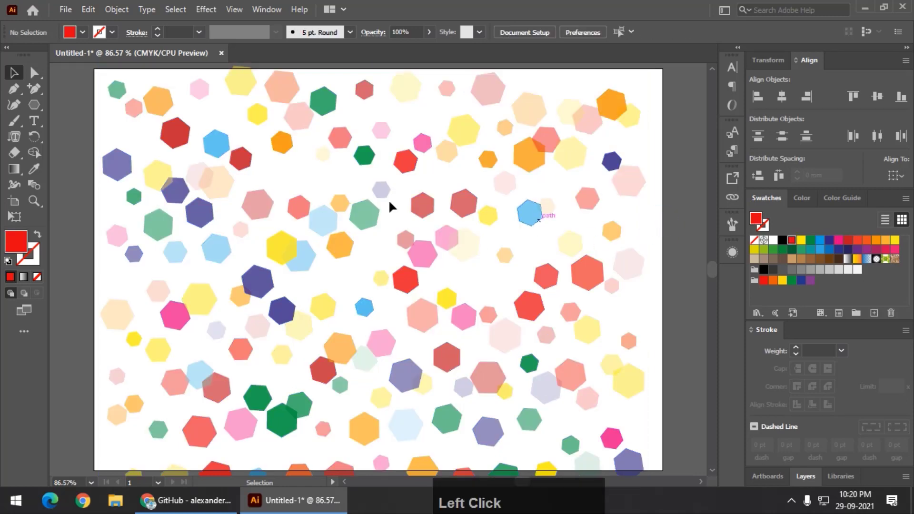
Select all the randomized hexagons on the artboard.
left_click_drag(72, 71, 658, 381)
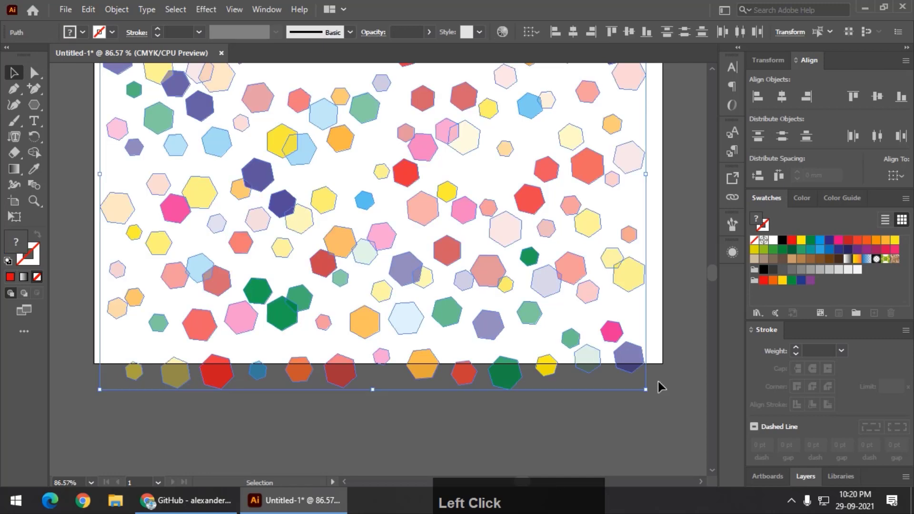
key("ctrl+0")
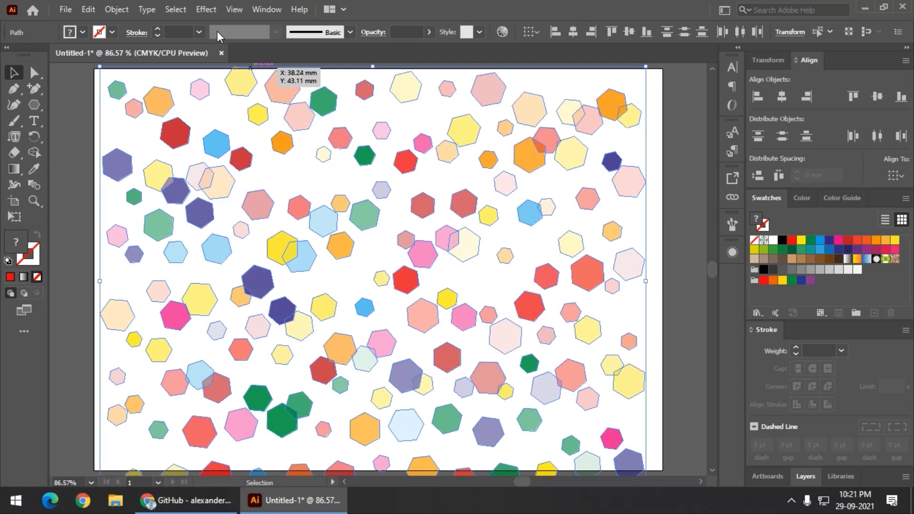
left_click(206, 9)
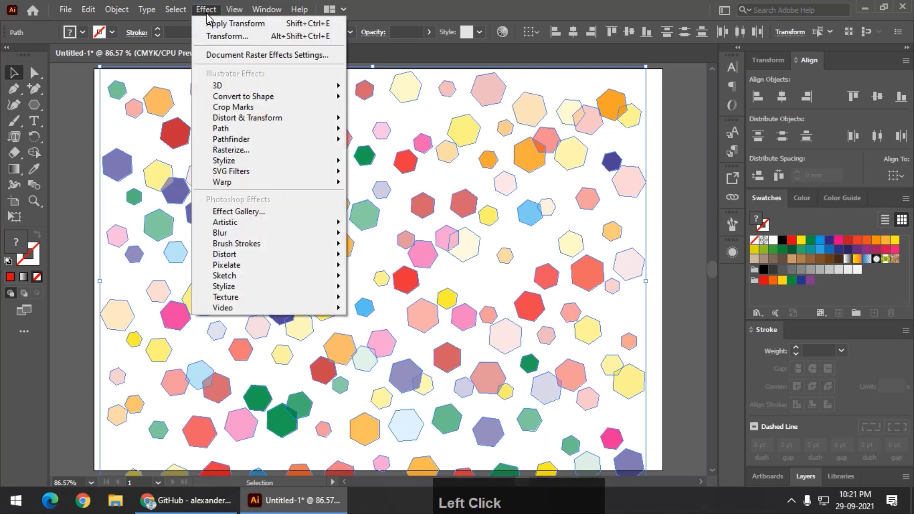
mouse_move(287, 119)
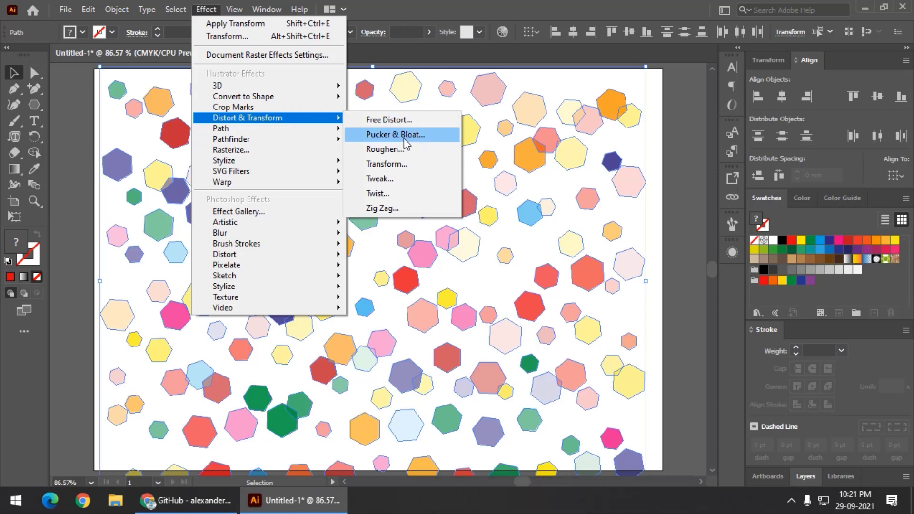
left_click(421, 138)
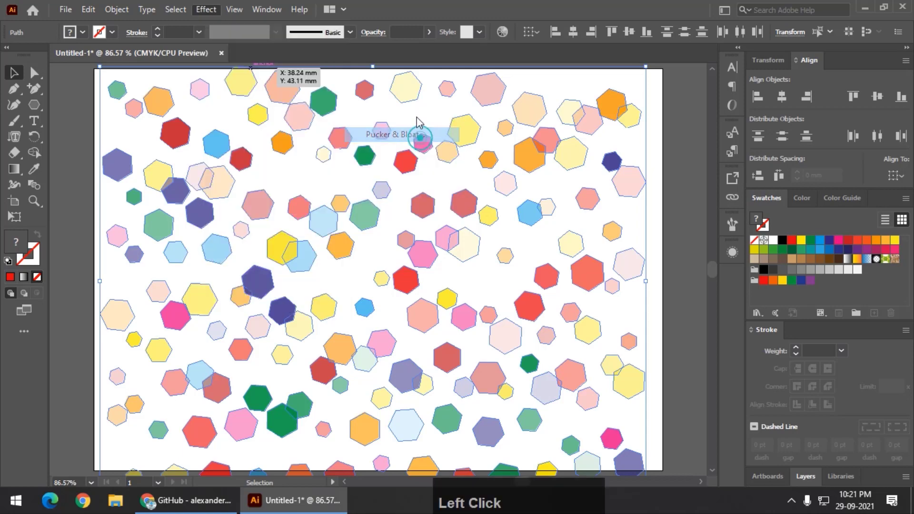
left_click_drag(709, 190, 634, 208)
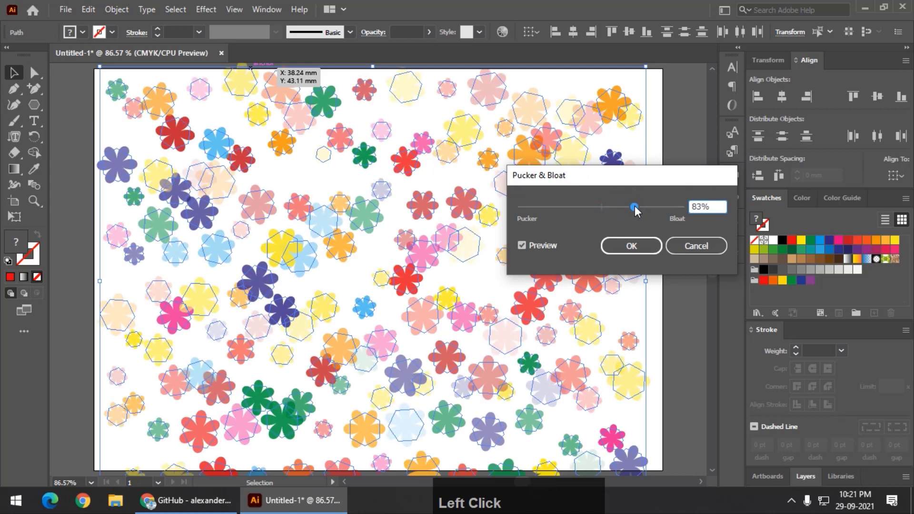
left_click(686, 247)
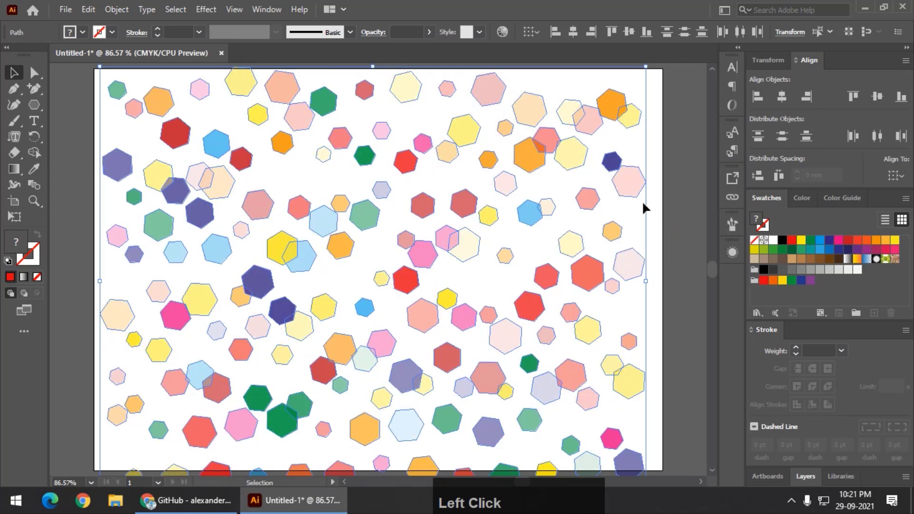
Copy the selected hexagons and create a new A4 document.
key("ctrl")
key("ctrl+minus")
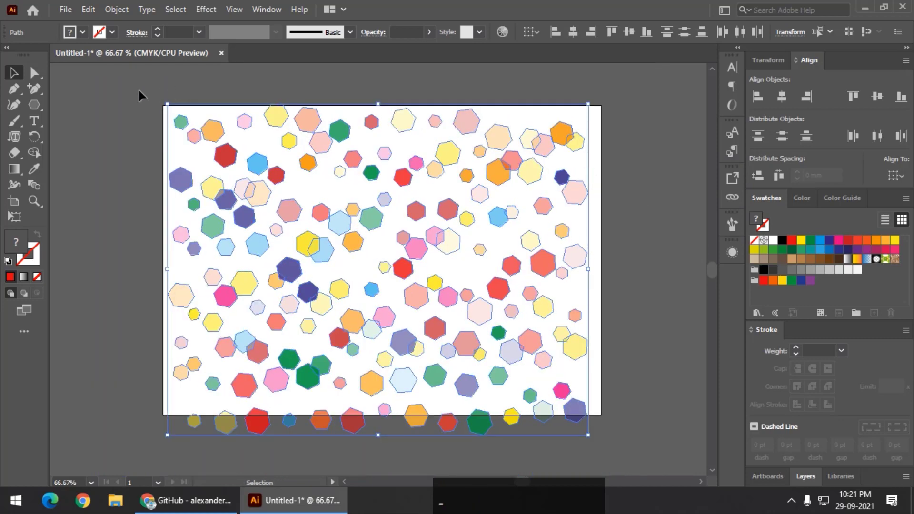
key("ctrl")
left_click(65, 10)
left_click(70, 18)
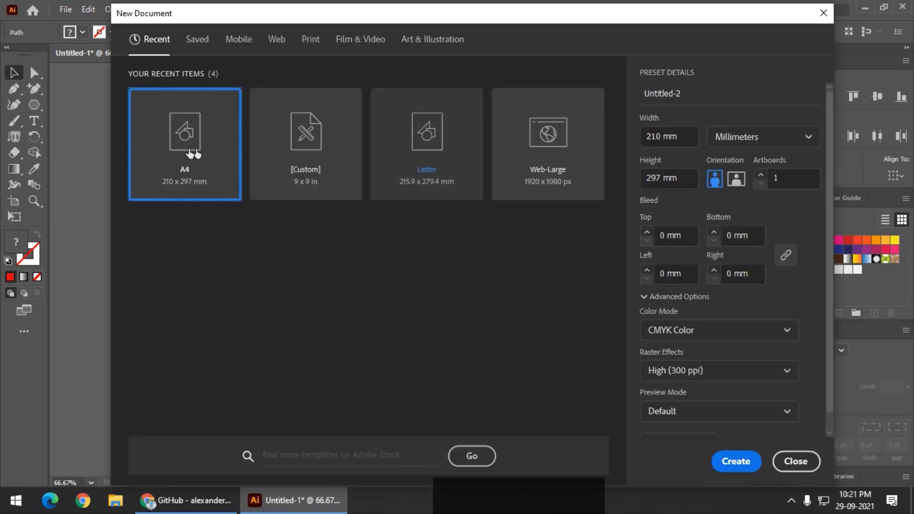
double_click(197, 124)
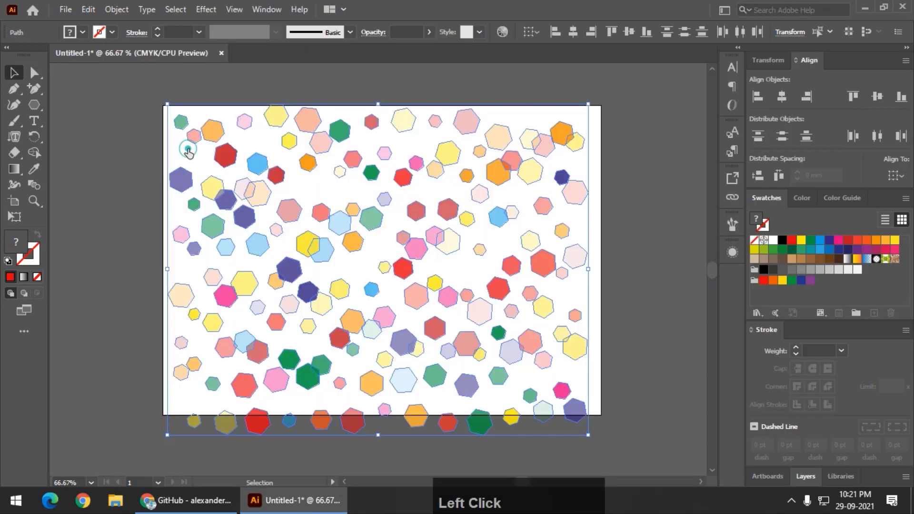
Change the new document's artboard to landscape orientation and paste the copied hexagons onto it.
left_click(17, 202)
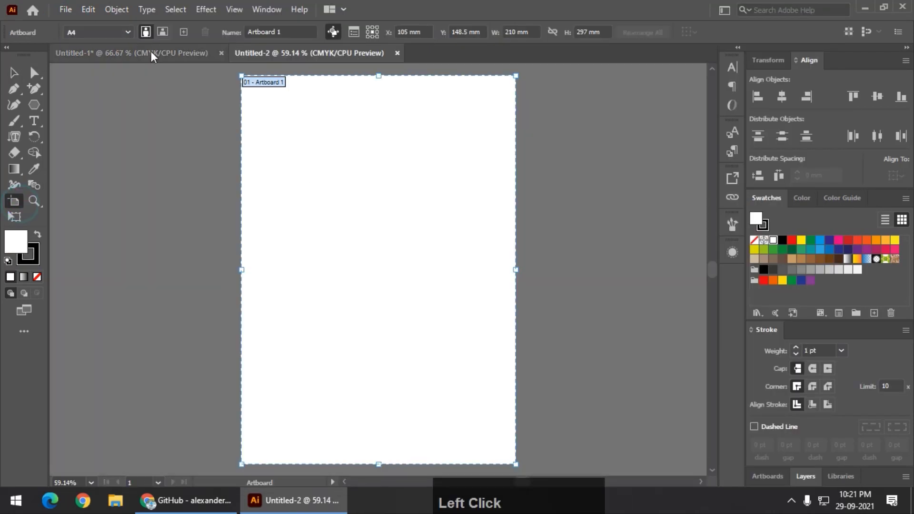
left_click(160, 32)
left_click(14, 75)
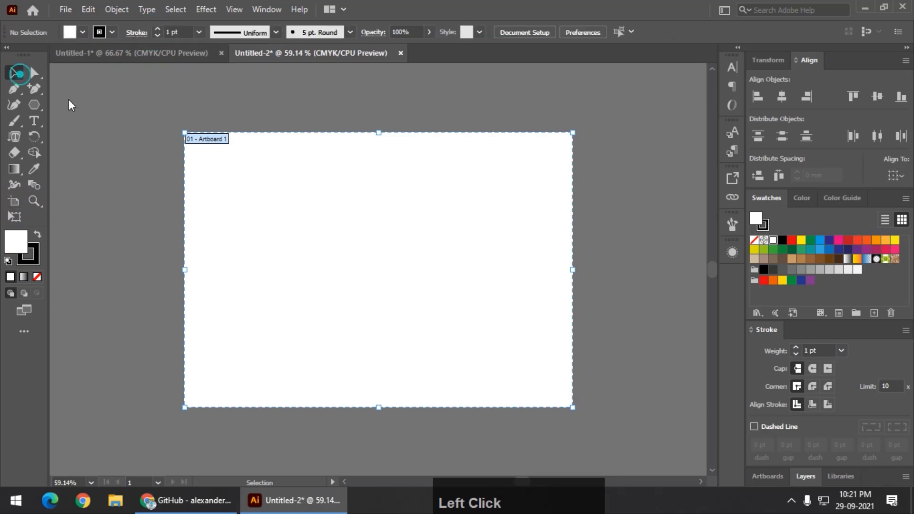
key("ctrl+v")
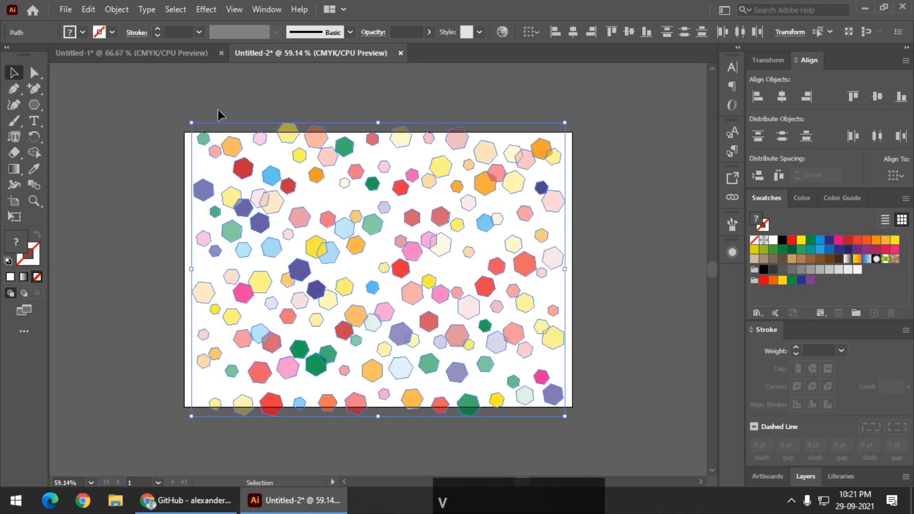
Return to the Untitled-1 document and apply Pucker & Bloat at about 92% to the hexagons, turning them into flowers.
left_click(156, 54)
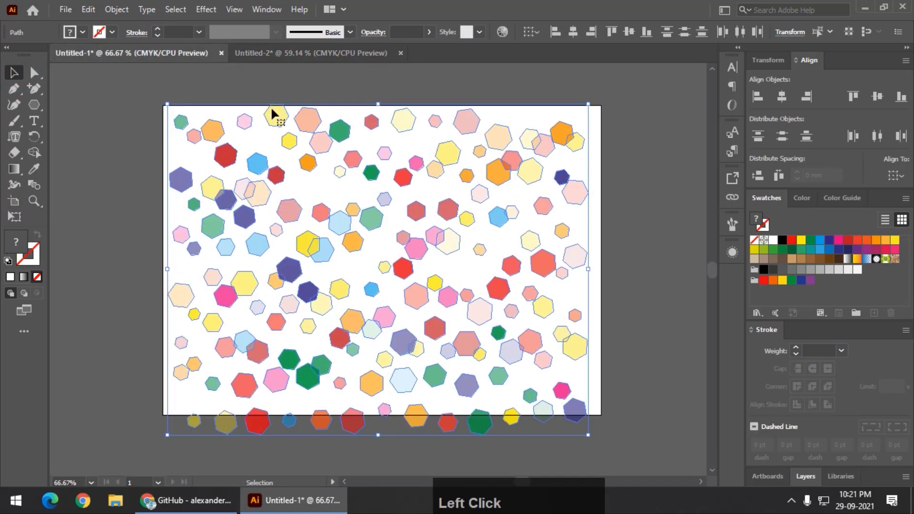
left_click(206, 10)
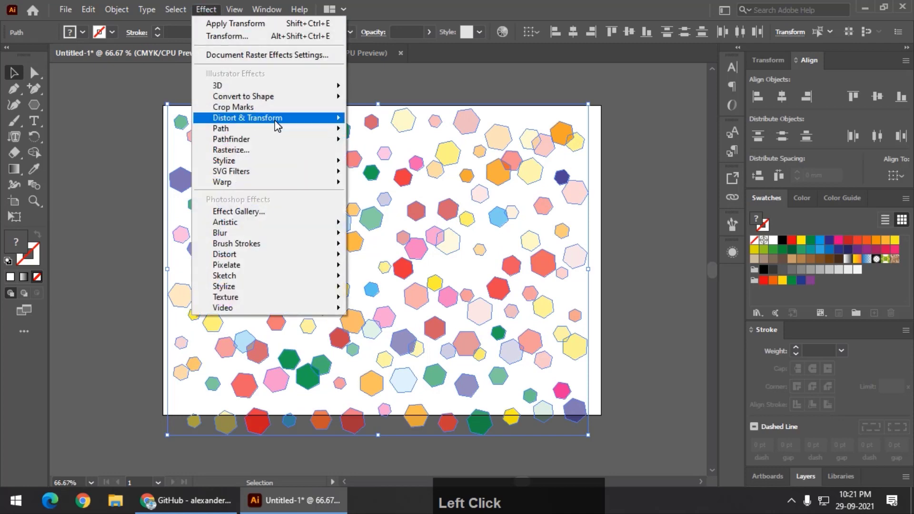
mouse_move(276, 120)
left_click(395, 135)
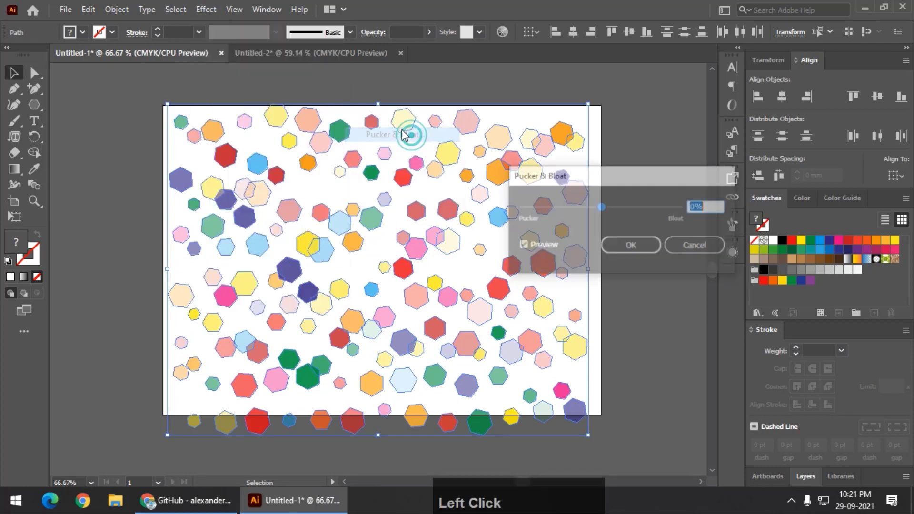
left_click_drag(602, 206, 635, 207)
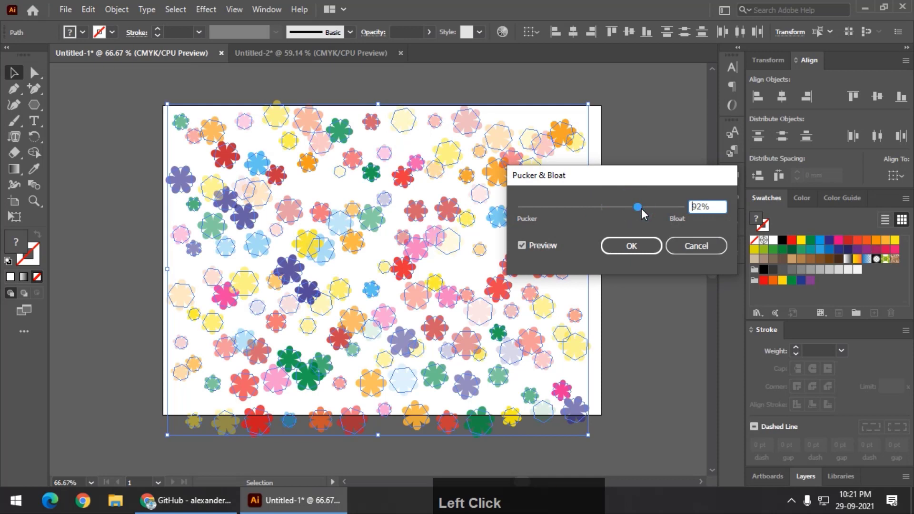
left_click(634, 248)
scroll(395, 227, "up", 2)
left_click(68, 290)
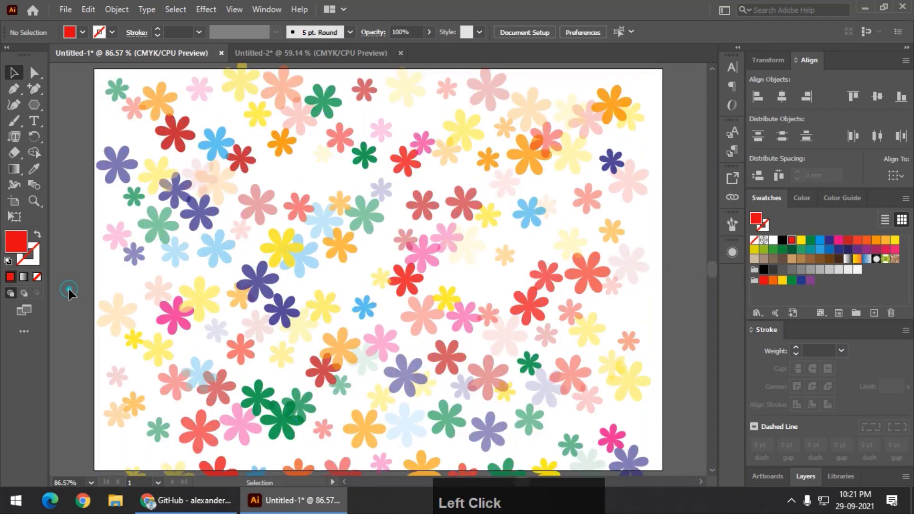
key("ctrl+equal")
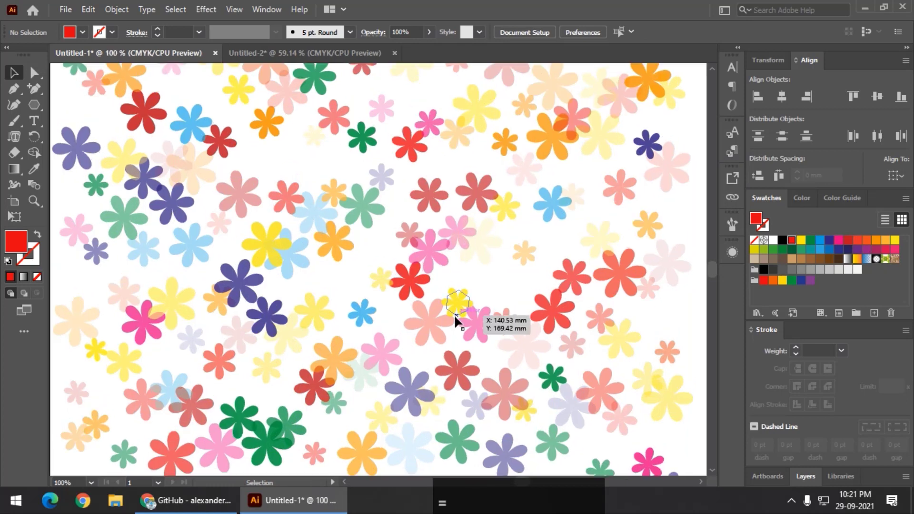
Expand the appearance of all the flower shapes in Untitled-1 and deselect them.
left_click(398, 285)
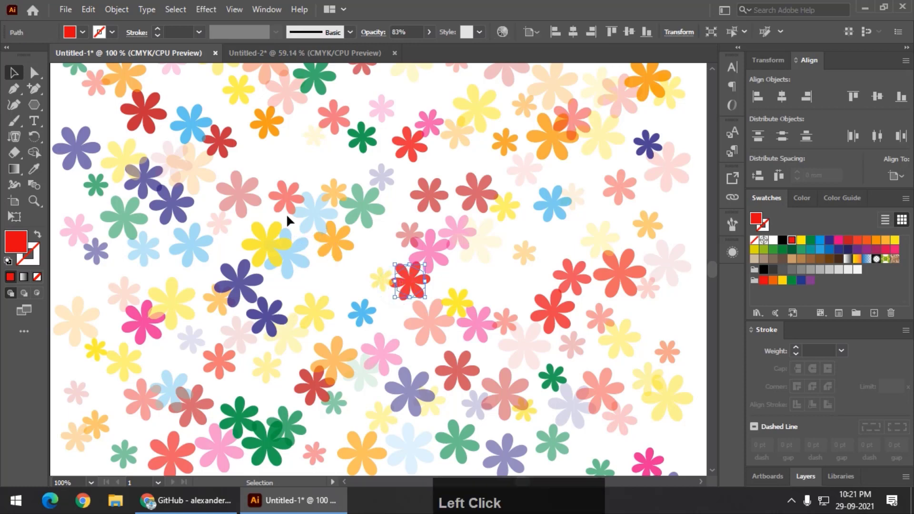
key("ctrl+a")
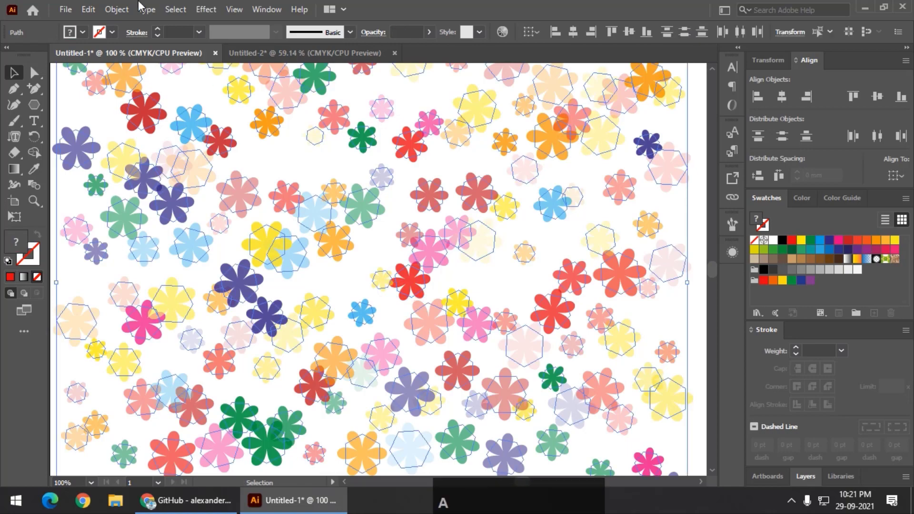
left_click(119, 10)
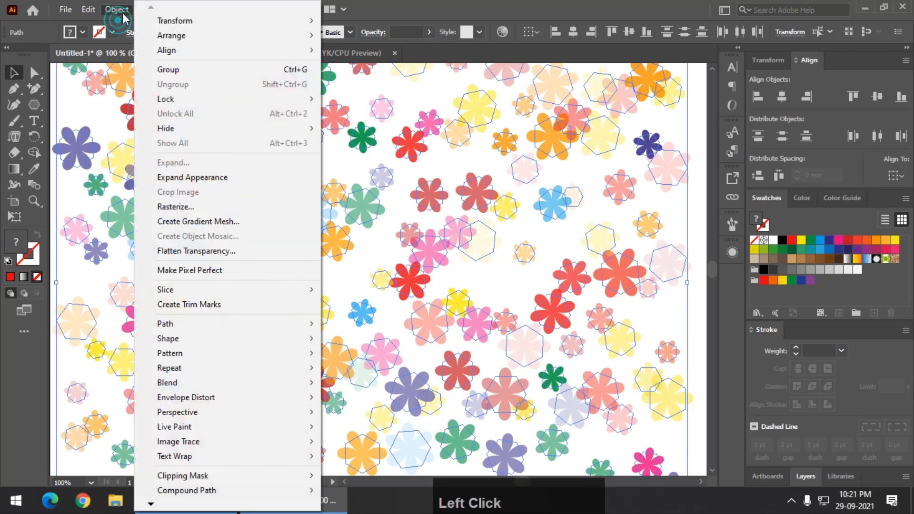
left_click(187, 176)
left_click(367, 212)
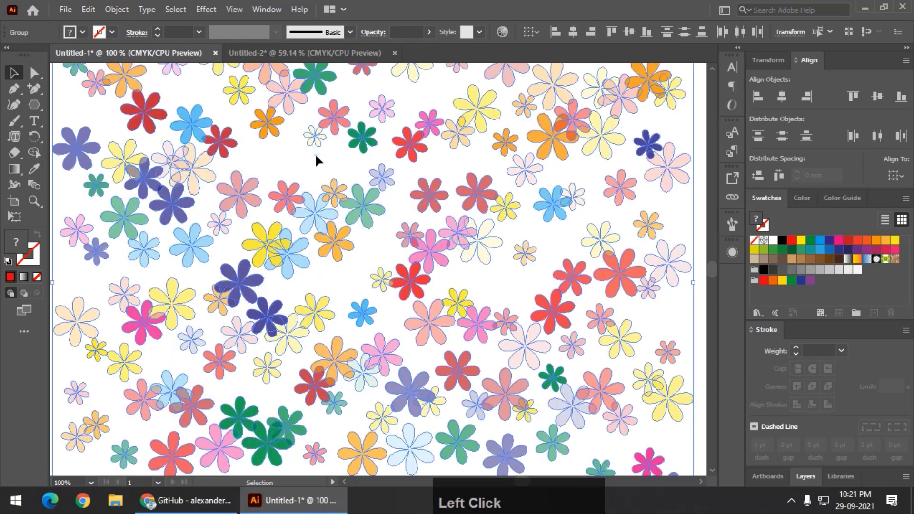
left_click(293, 193)
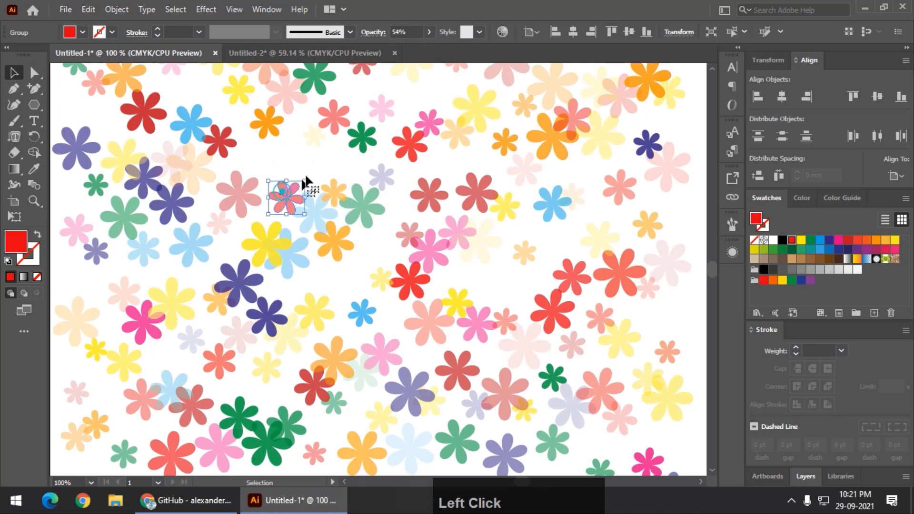
left_click(322, 158)
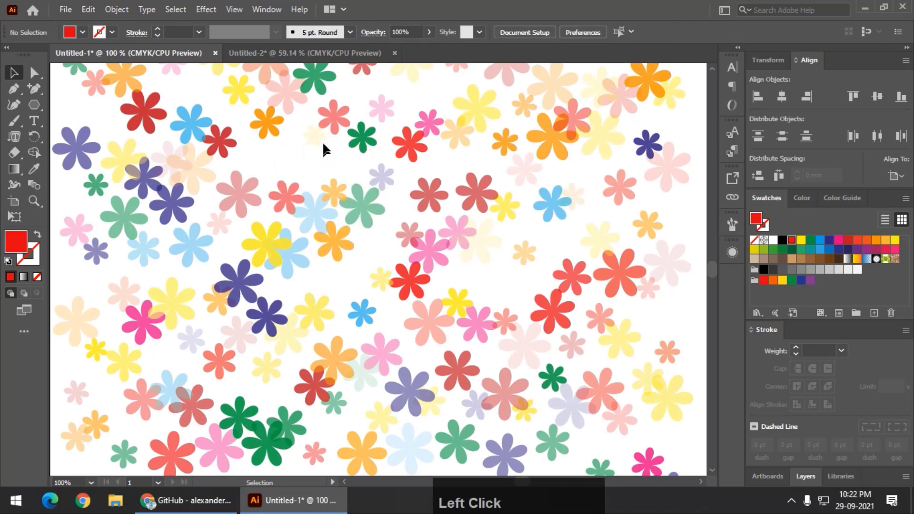
Switch to the Untitled-2 document and apply Pucker & Bloat at -105% to all its hexagons, turning them into stars.
left_click(305, 52)
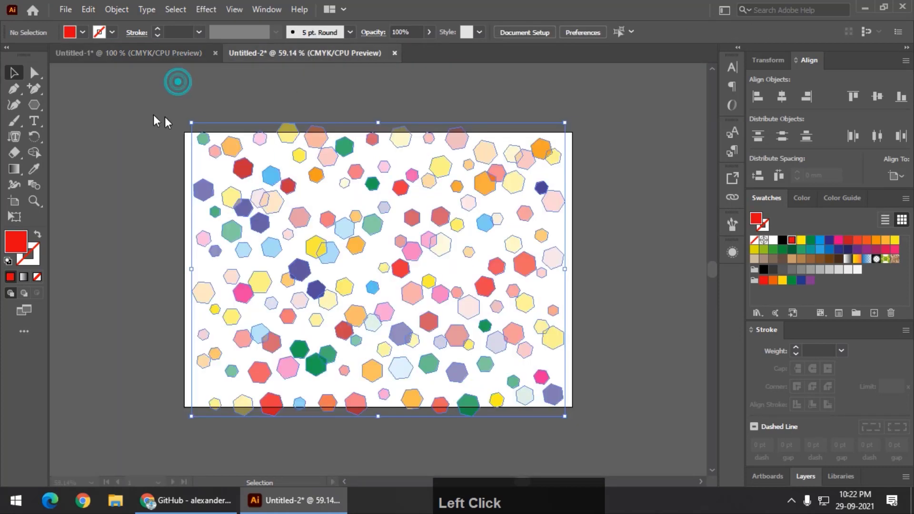
left_click_drag(139, 98, 639, 453)
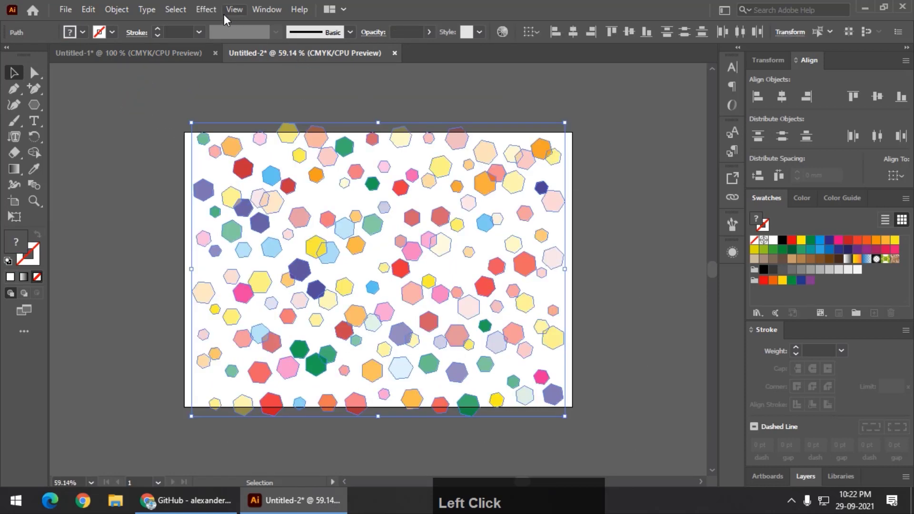
left_click(210, 11)
mouse_move(285, 117)
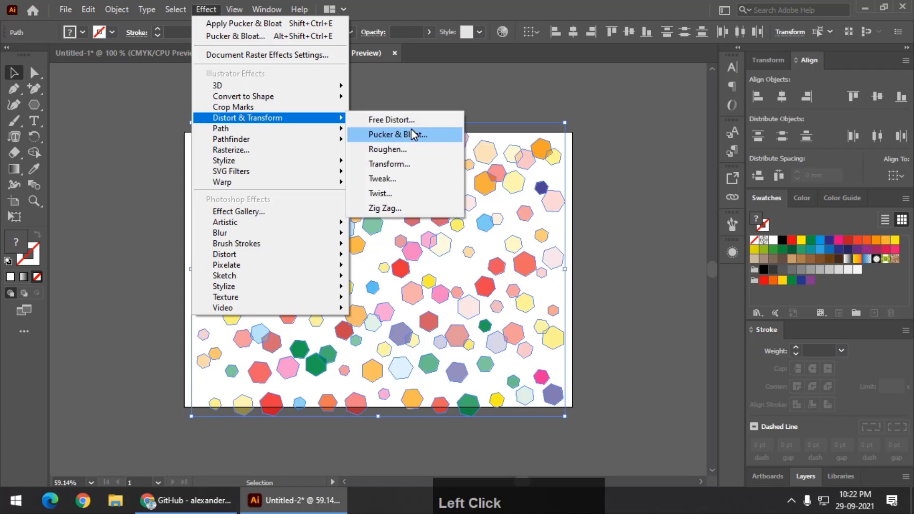
left_click(412, 134)
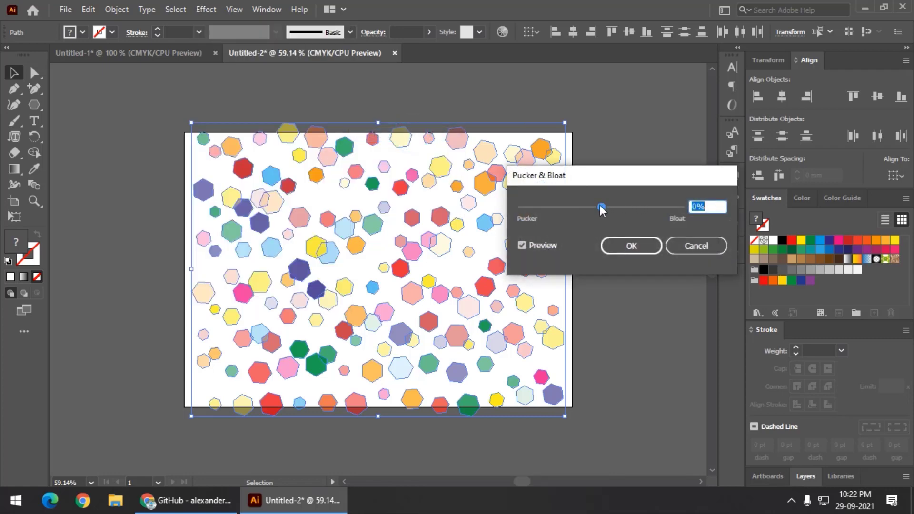
left_click_drag(602, 209, 559, 208)
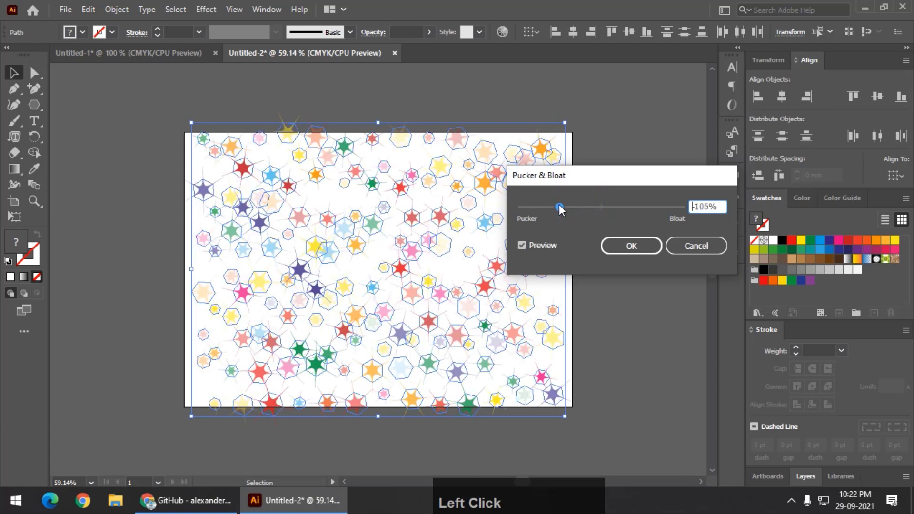
left_click(631, 246)
Expand the appearance of the star shapes in Untitled-2 and deselect them.
left_click(116, 12)
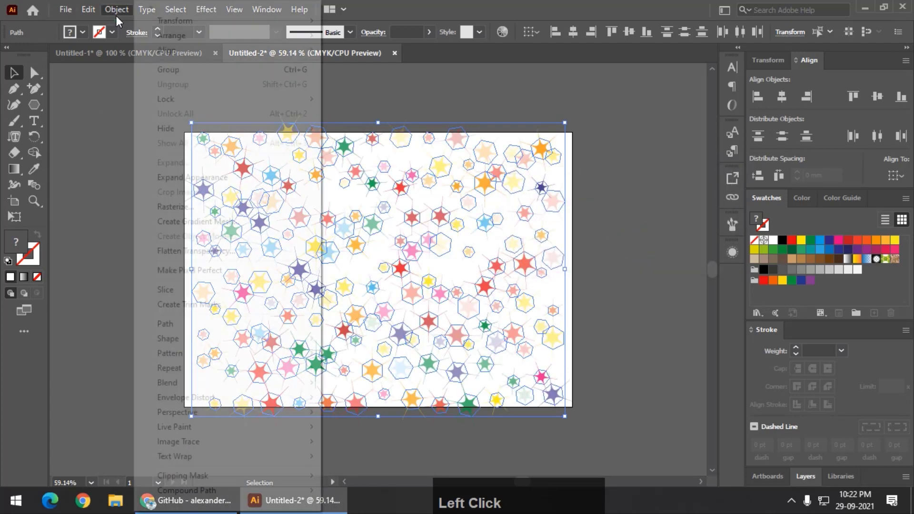
left_click(178, 178)
left_click(130, 179)
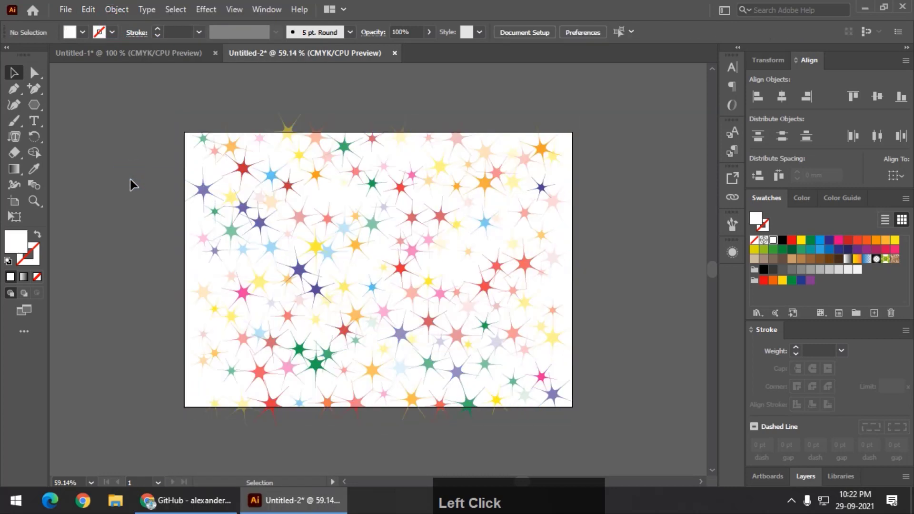
key("ctrl+0")
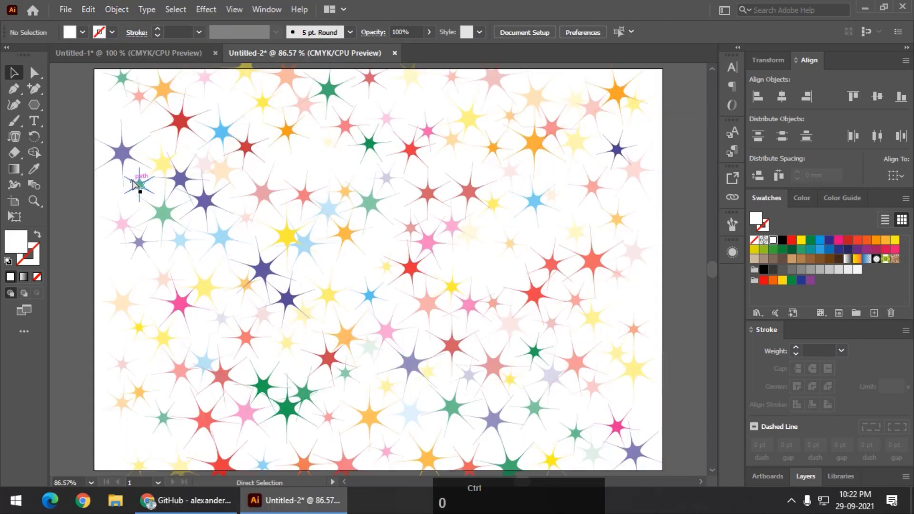
key("ctrl+equal")
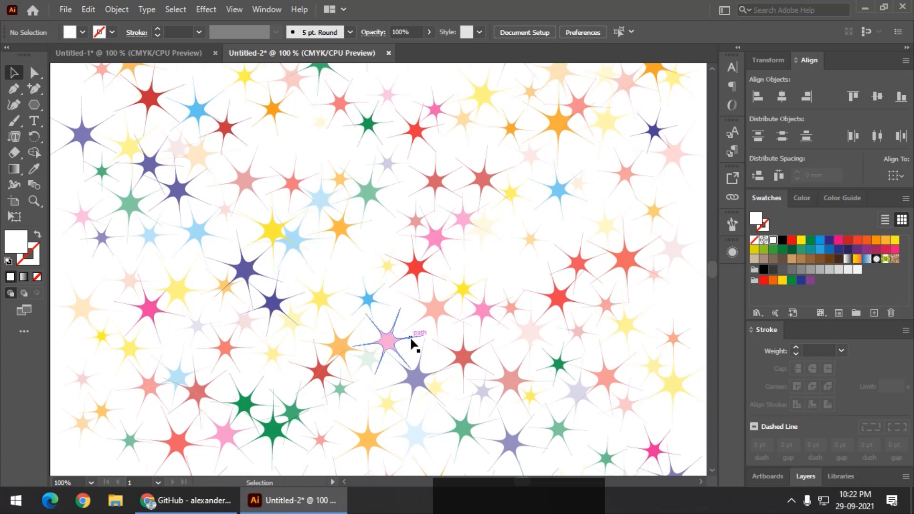